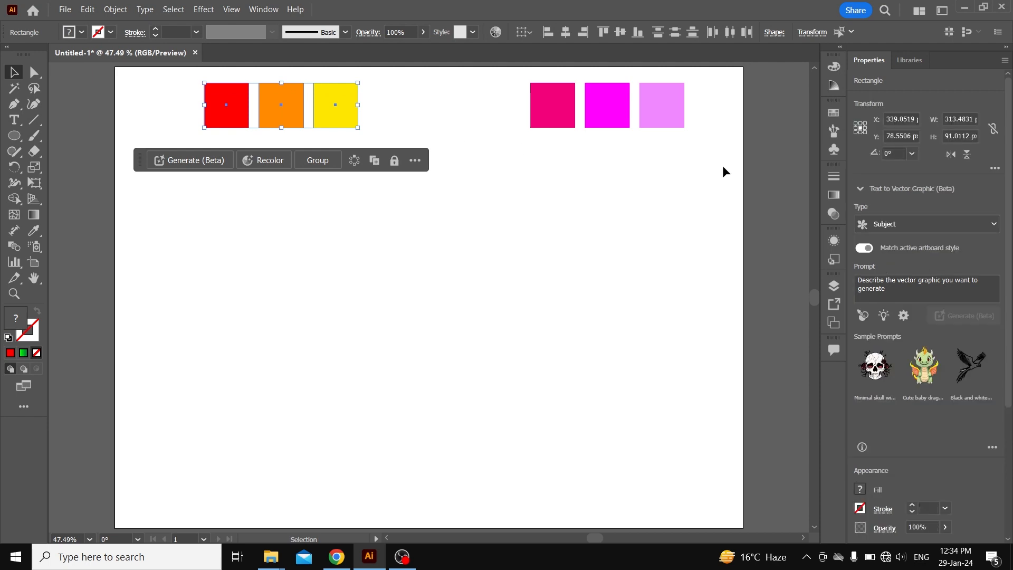
Draw a red upright ellipse about 127 px wide and 198 px high below the colour swatches
{"action": "left_click_drag", "start_coordinate": [723, 166], "coordinate": [514, 90]}
{"action": "left_click", "coordinate": [309, 240]}
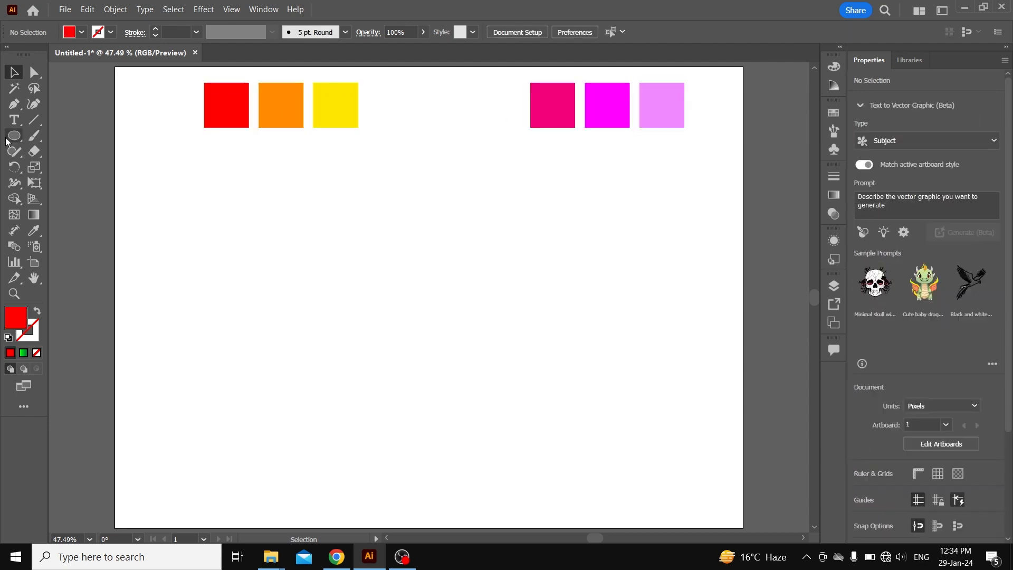
{"action": "left_click_drag", "start_coordinate": [19, 139], "coordinate": [67, 167]}
{"action": "left_click_drag", "start_coordinate": [387, 200], "coordinate": [449, 297]}
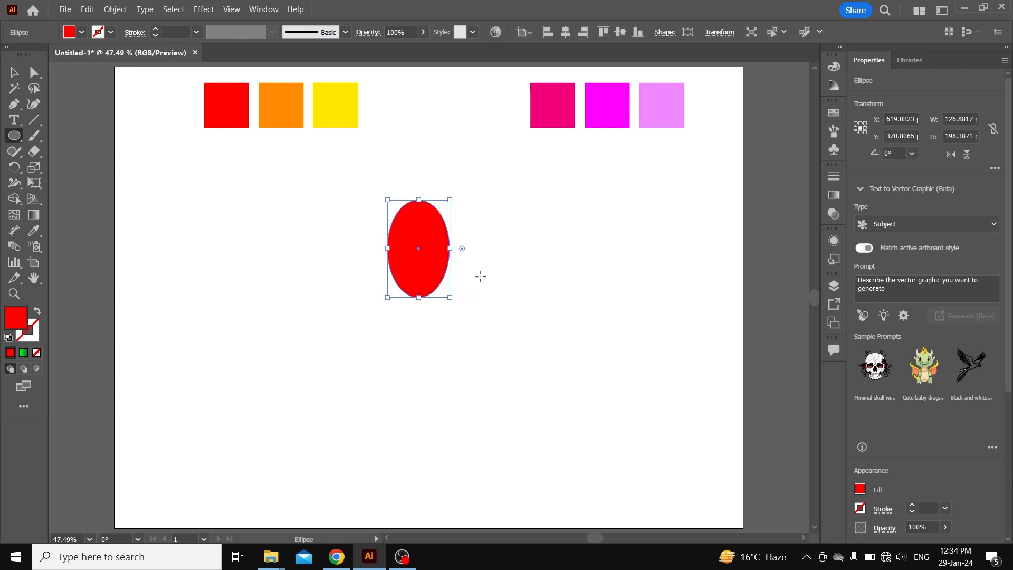
Convert the ellipse's bottom and top anchor points to corners to form a pointed petal
{"action": "left_click", "coordinate": [30, 76]}
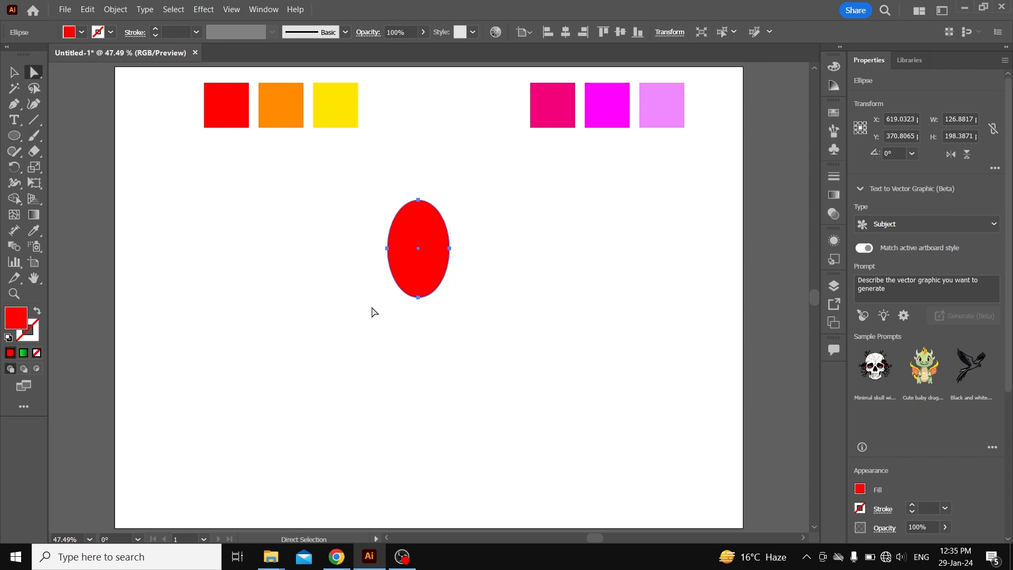
{"action": "scroll", "coordinate": [420, 298], "scroll_direction": "up", "scroll_amount": 3}
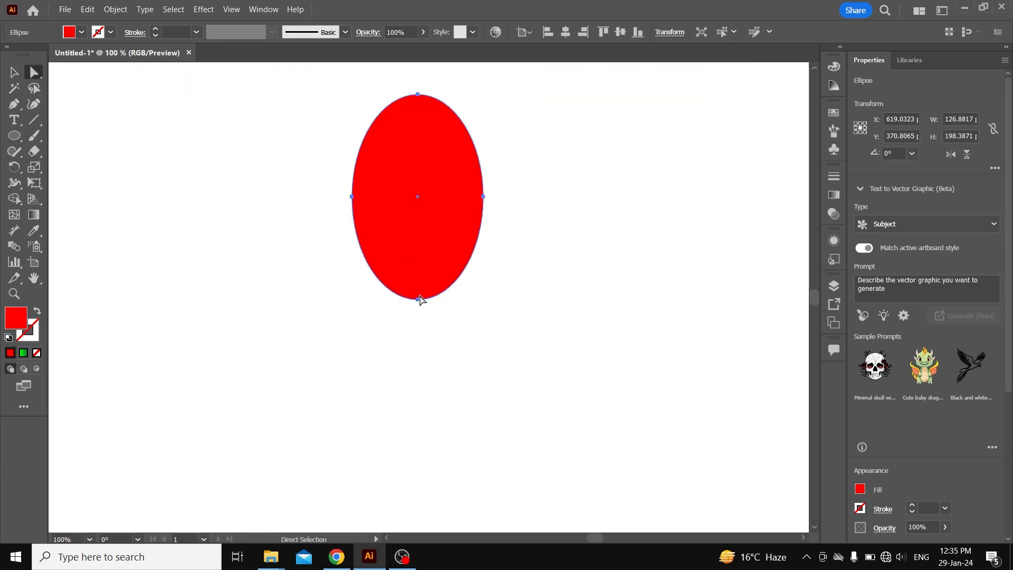
{"action": "left_click", "coordinate": [418, 300]}
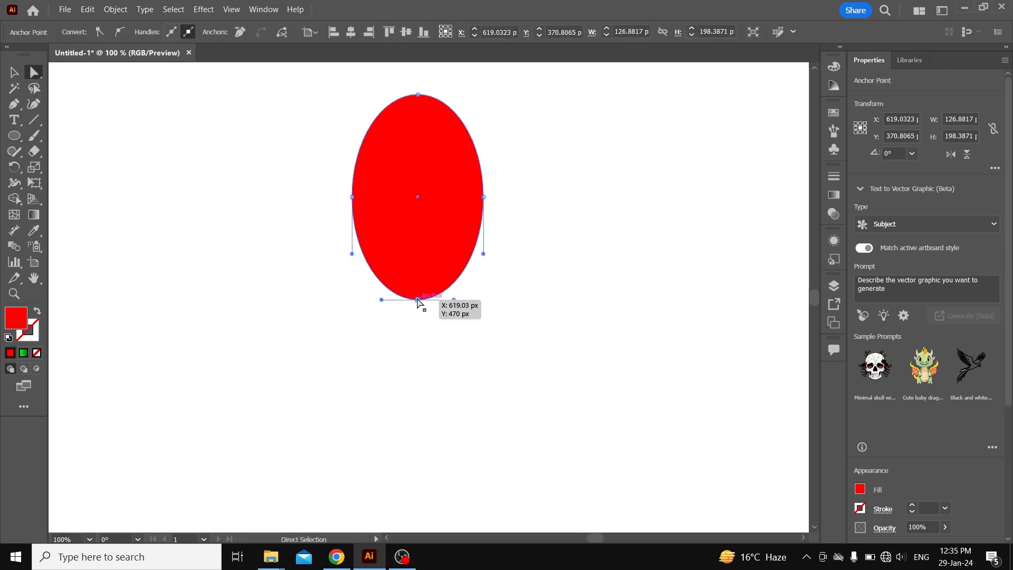
{"action": "left_click", "coordinate": [99, 31]}
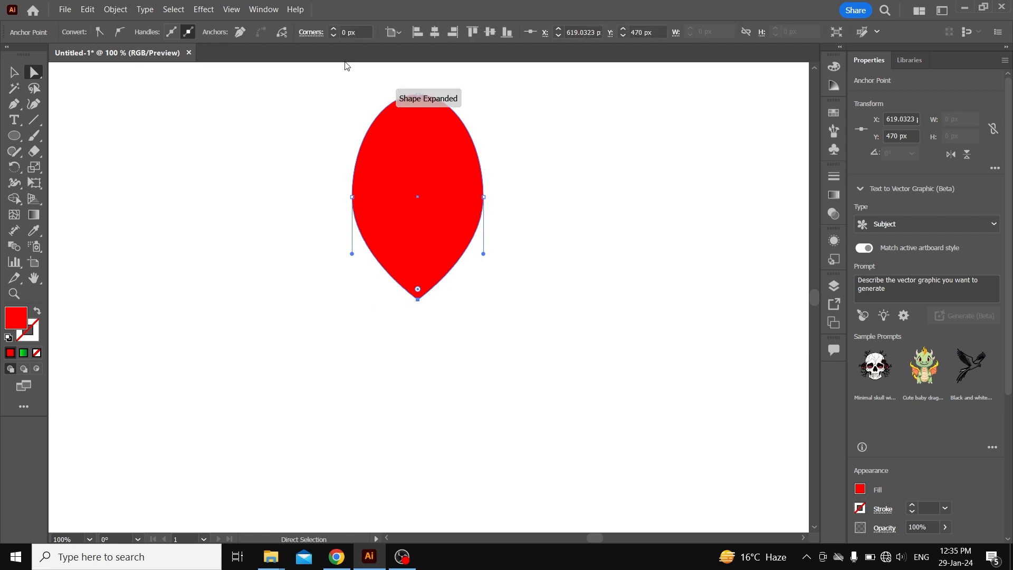
{"action": "left_click", "coordinate": [418, 95]}
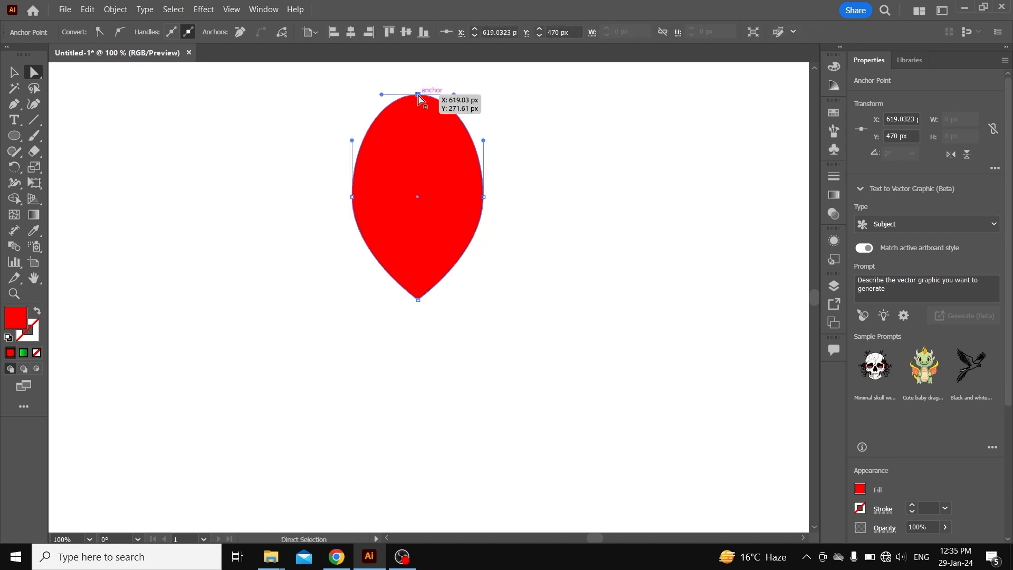
{"action": "left_click", "coordinate": [99, 32]}
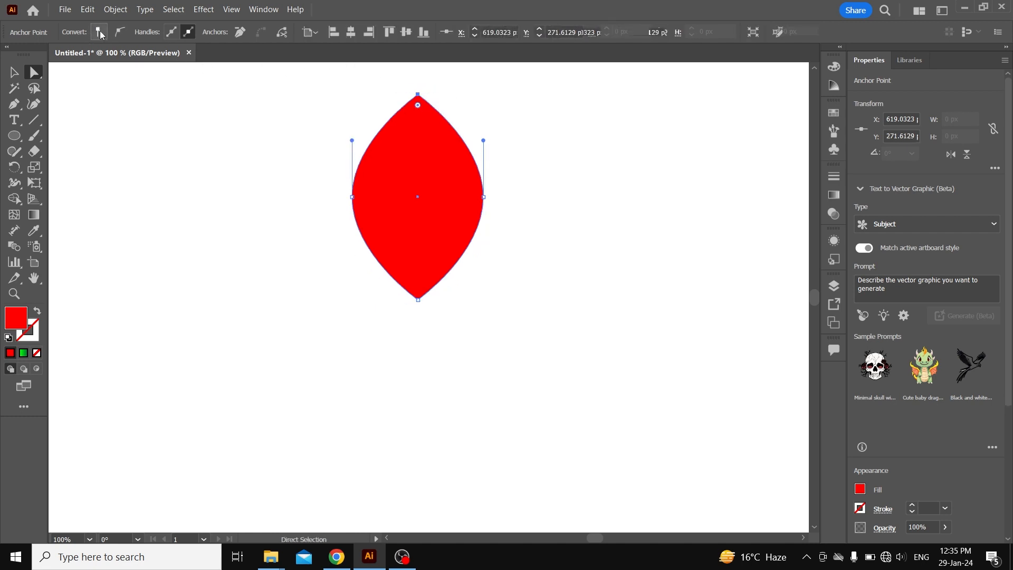
Round the petal's bottom tip with a corner radius of about 24 px and slightly round its top tip
{"action": "left_click", "coordinate": [417, 297]}
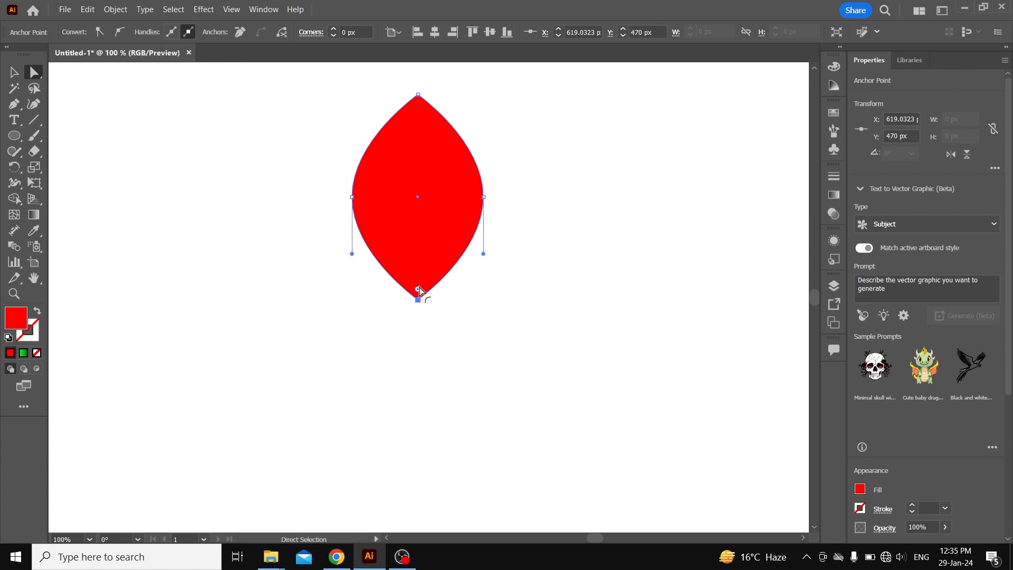
{"action": "left_click_drag", "start_coordinate": [418, 289], "coordinate": [417, 271]}
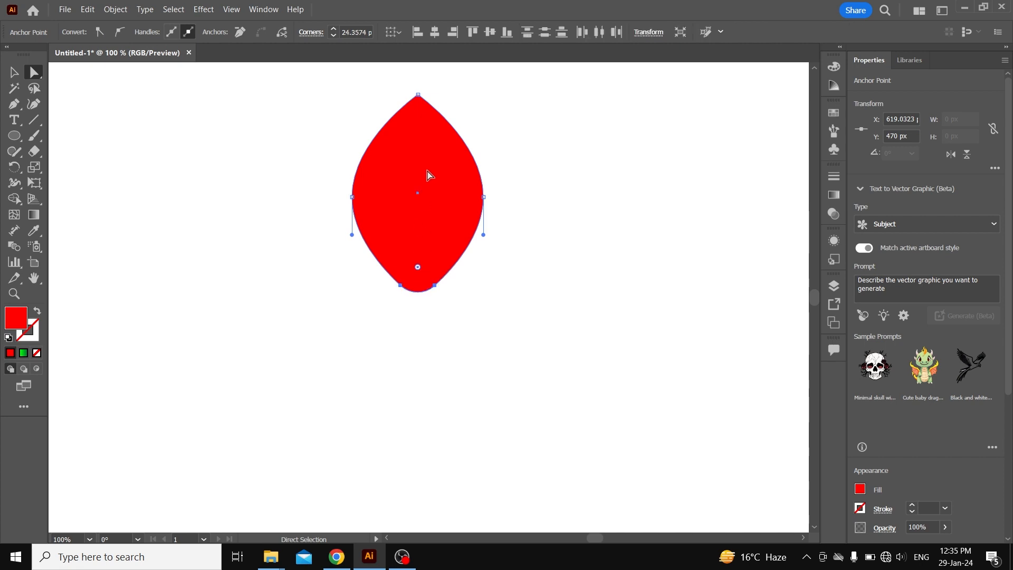
{"action": "left_click", "coordinate": [417, 95]}
{"action": "left_click_drag", "start_coordinate": [418, 105], "coordinate": [420, 113]}
Narrow the petal symmetrically to about 107 px and shorten it to about 167 px
{"action": "key", "text": "v"}
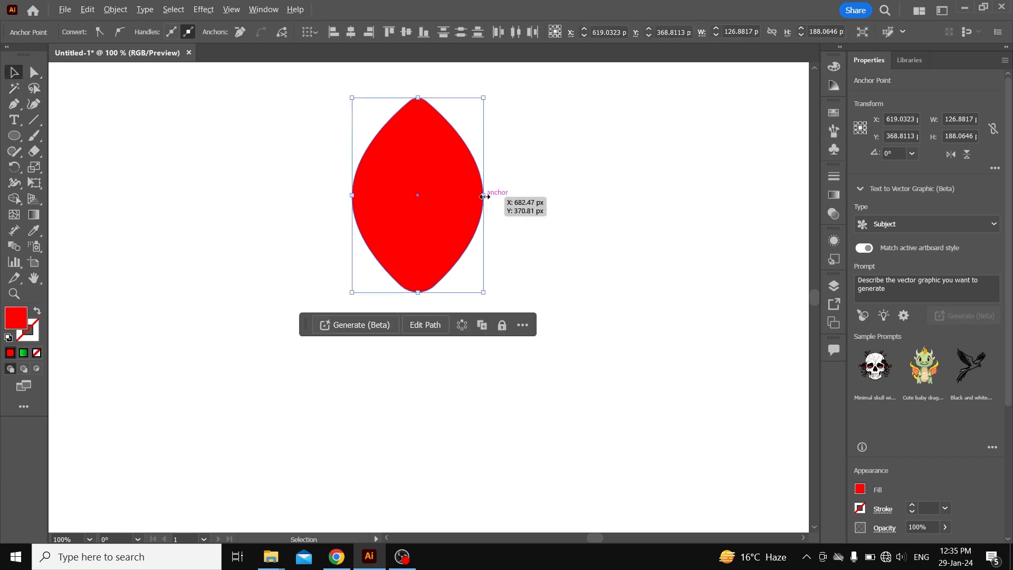
{"action": "left_click_drag", "start_coordinate": [483, 196], "coordinate": [472, 196]}
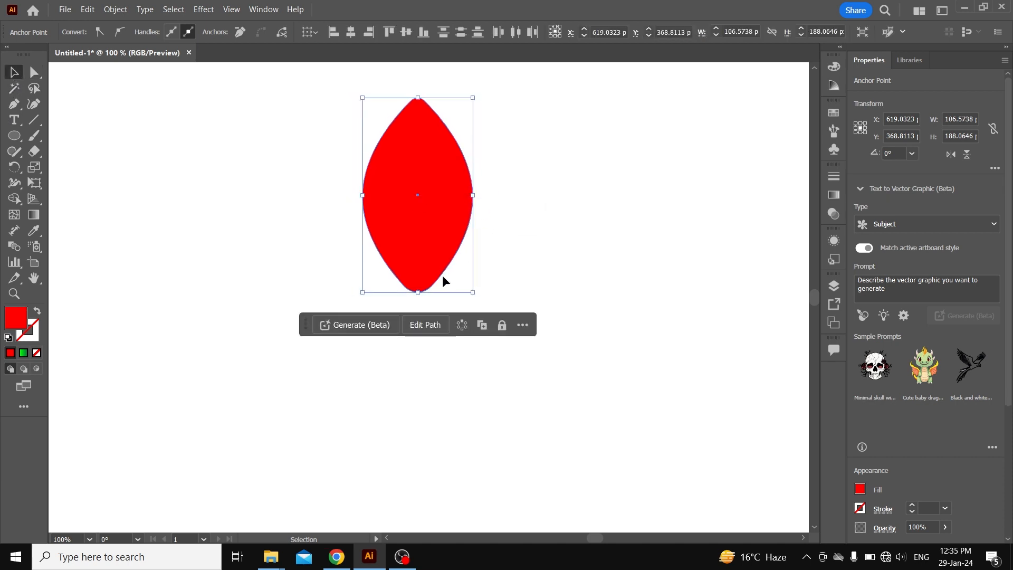
{"action": "left_click_drag", "start_coordinate": [419, 292], "coordinate": [422, 271]}
Duplicate the red petal twice to form a horizontal row of three below the warm colour swatches
{"action": "scroll", "coordinate": [450, 253], "scroll_direction": "down", "scroll_amount": 2}
{"action": "left_click_drag", "start_coordinate": [379, 201], "coordinate": [418, 276]}
{"action": "mouse_move", "coordinate": [480, 310]}
{"action": "left_mouse_down"}
{"action": "mouse_move", "coordinate": [319, 303]}
{"action": "mouse_move", "coordinate": [467, 305]}
{"action": "left_mouse_up"}
Recolor the middle petal orange and the third petal yellow by sampling the matching swatches with the Eyedropper
{"action": "left_click", "coordinate": [385, 294]}
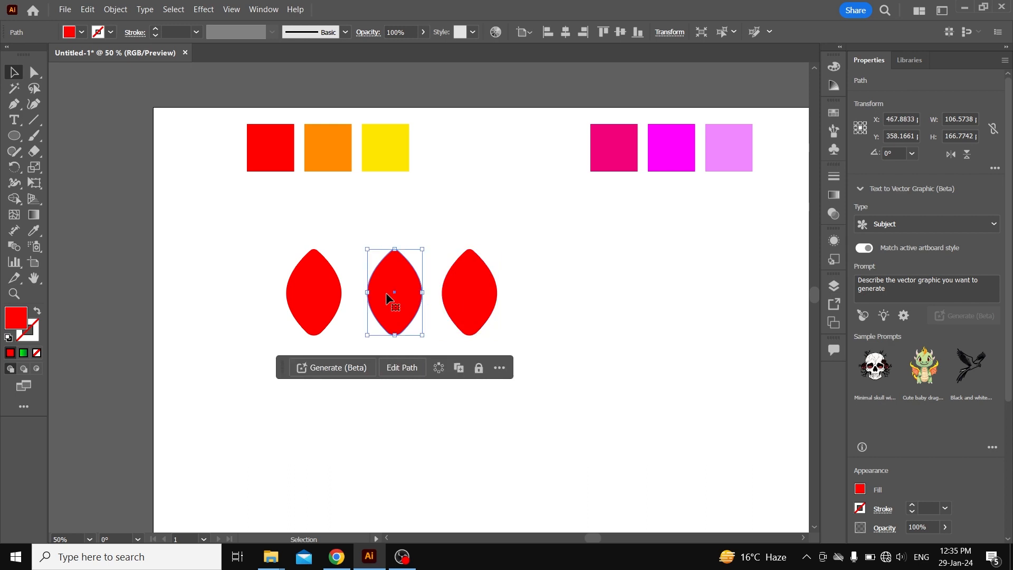
{"action": "left_click", "coordinate": [37, 228]}
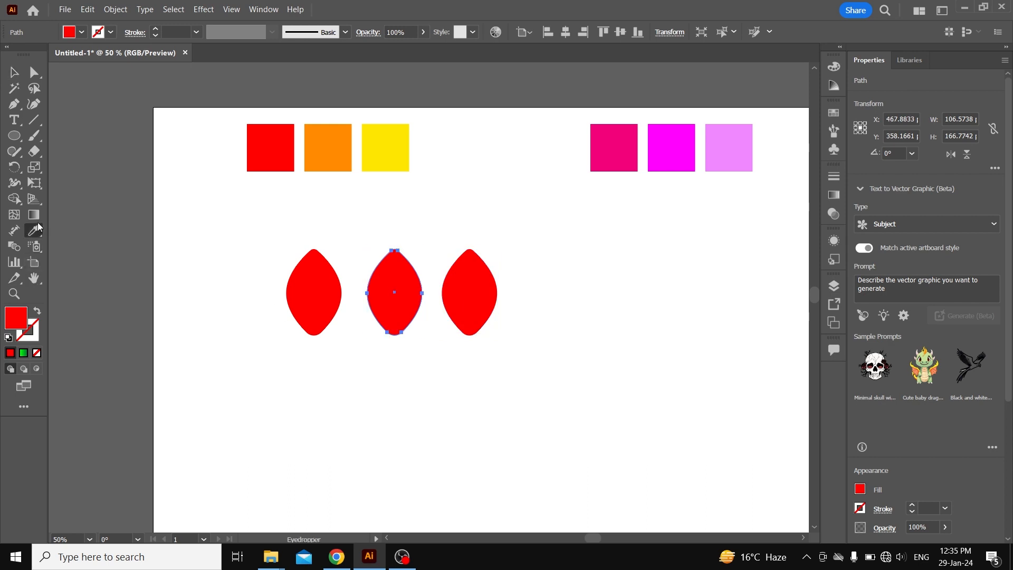
{"action": "left_click", "coordinate": [322, 145]}
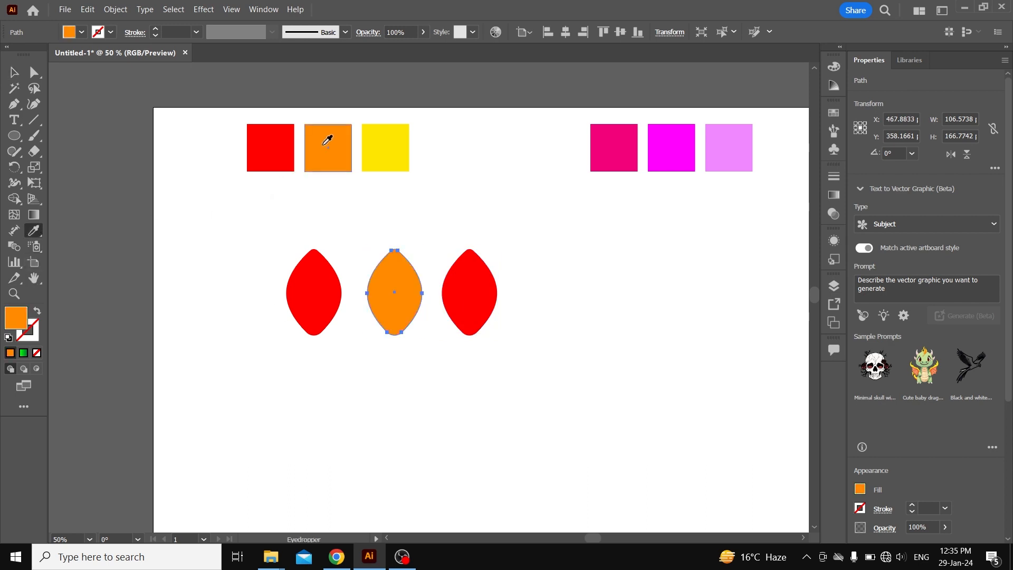
{"action": "left_click", "coordinate": [464, 282], "text": "ctrl"}
{"action": "left_click", "coordinate": [378, 141]}
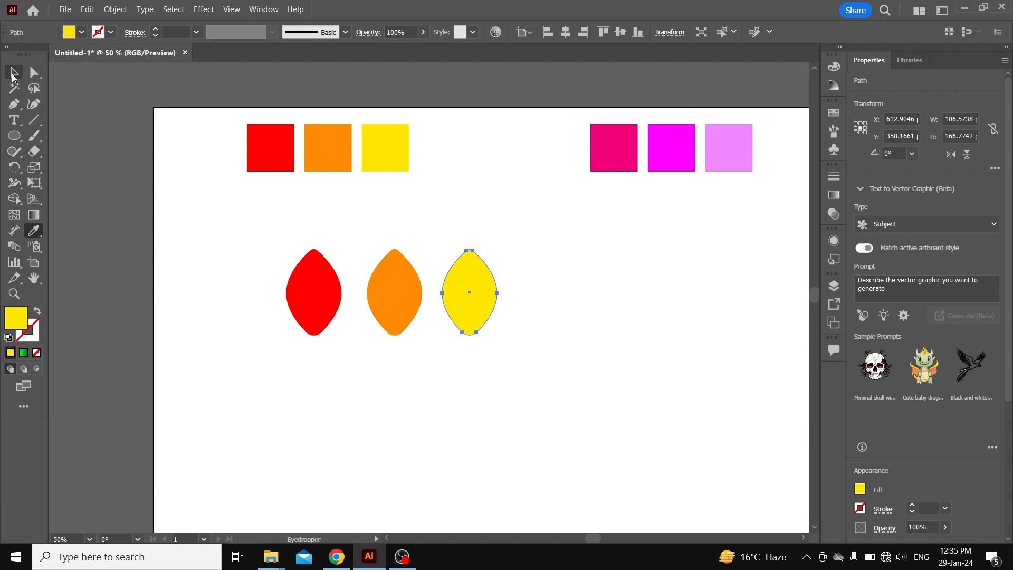
Scale the orange petal proportionally to about 85 × 133 px and place it on the red petal, centred with bottom tips aligned
{"action": "left_click", "coordinate": [14, 73]}
{"action": "scroll", "coordinate": [332, 298], "scroll_direction": "up", "scroll_amount": 1}
{"action": "scroll", "coordinate": [370, 295], "scroll_direction": "up", "scroll_amount": 1}
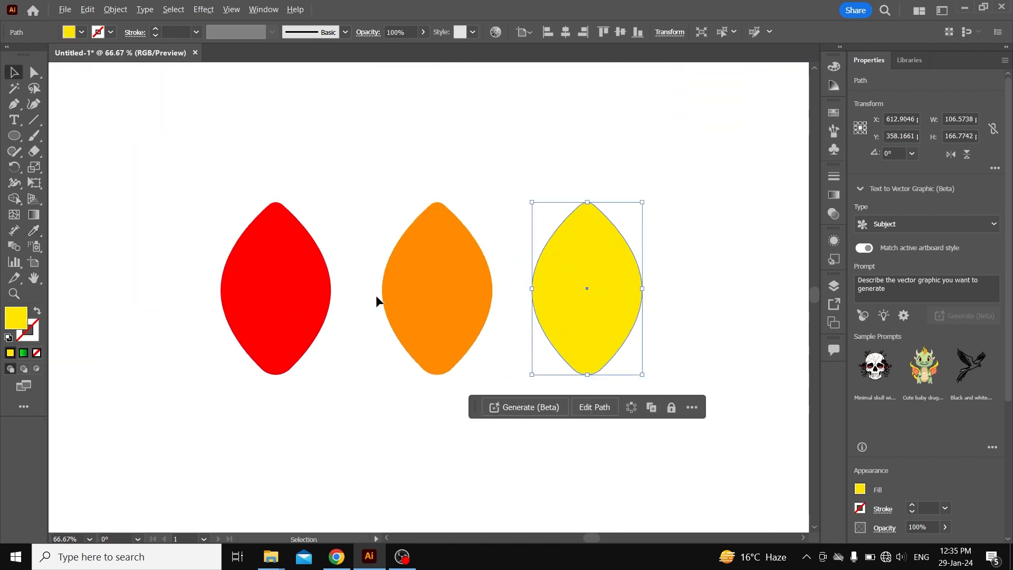
{"action": "left_click", "coordinate": [447, 296]}
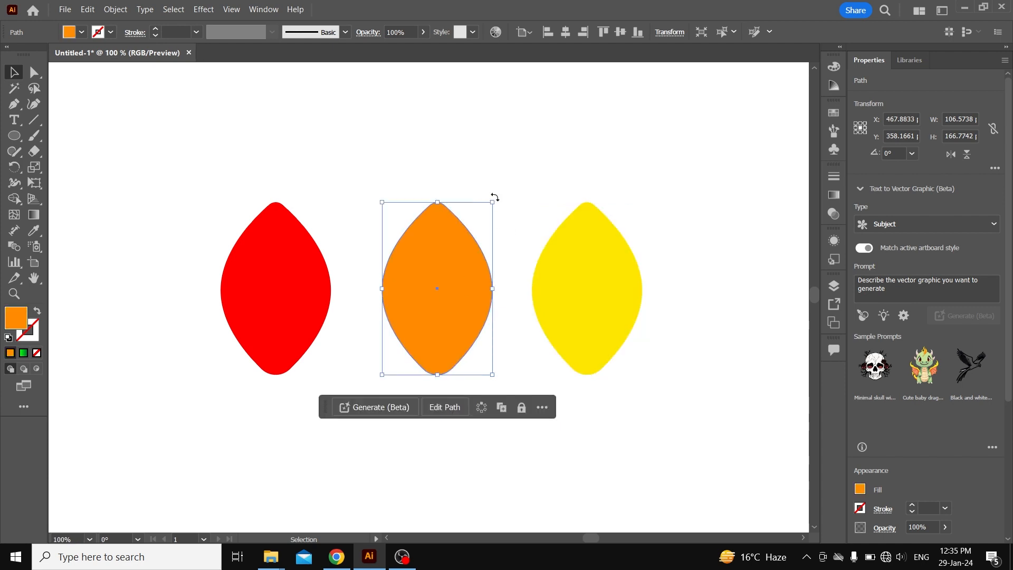
{"action": "left_click_drag", "start_coordinate": [492, 202], "coordinate": [479, 236]}
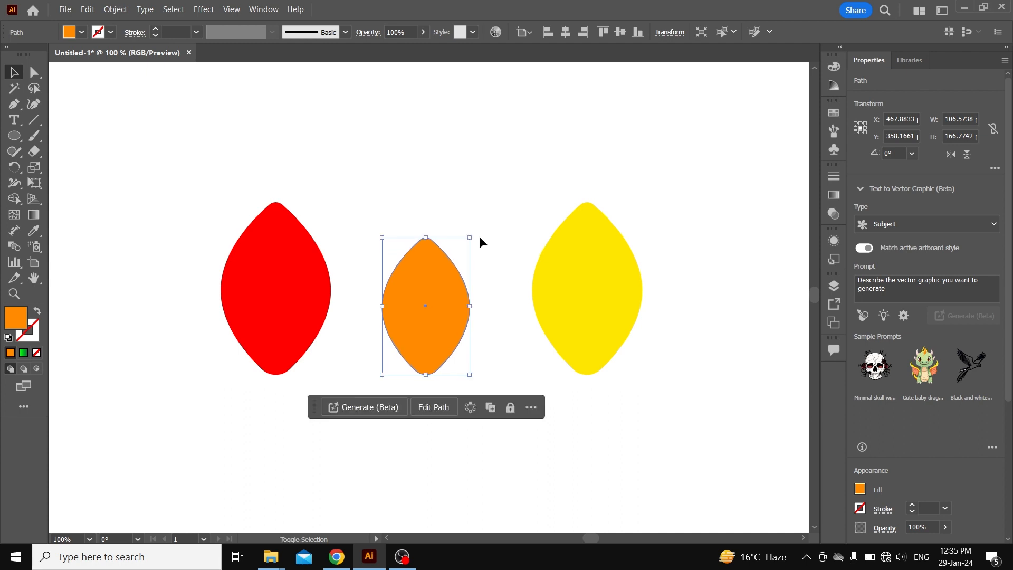
{"action": "left_click_drag", "start_coordinate": [429, 335], "coordinate": [285, 324]}
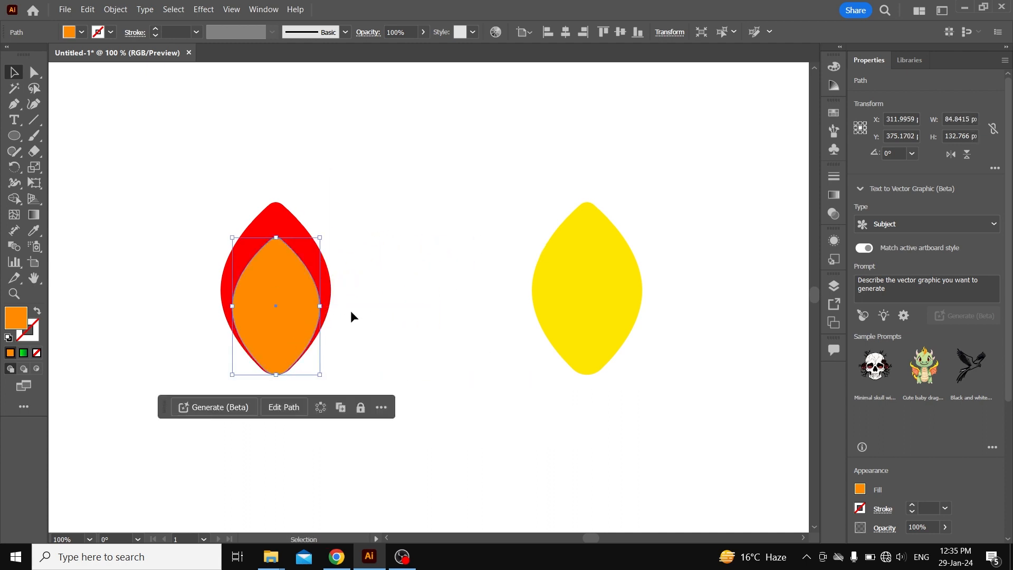
Scale the yellow petal proportionally to about 67 × 105 px and stack it on the orange one, centred with bottom tips aligned
{"action": "left_click", "coordinate": [603, 285]}
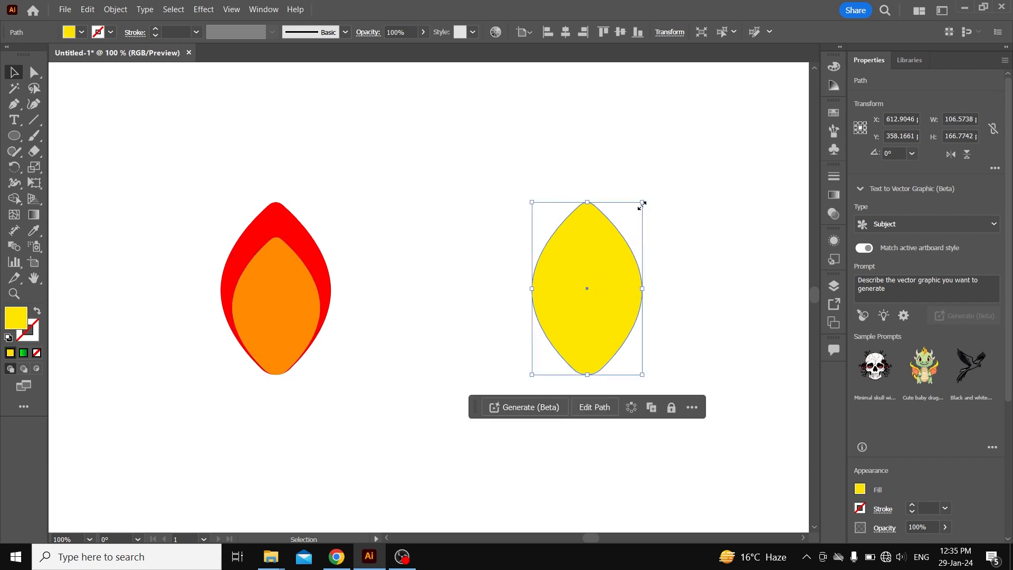
{"action": "left_click_drag", "start_coordinate": [642, 204], "coordinate": [617, 267]}
{"action": "left_click_drag", "start_coordinate": [568, 337], "coordinate": [277, 339]}
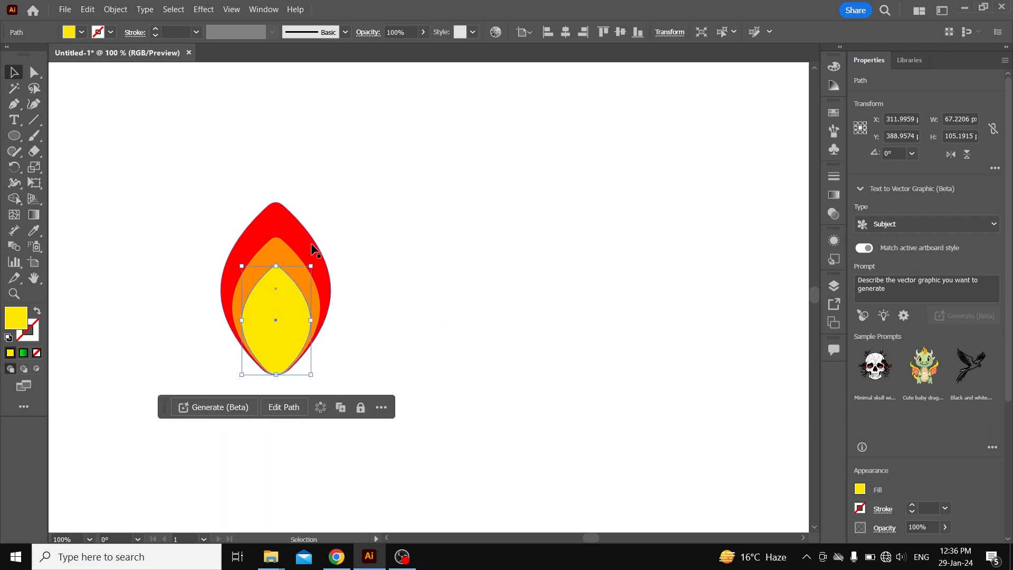
Enlarge the orange petal to about 90 × 141 px and the yellow petal slightly, keeping their bottom tips fixed
{"action": "left_click", "coordinate": [290, 257]}
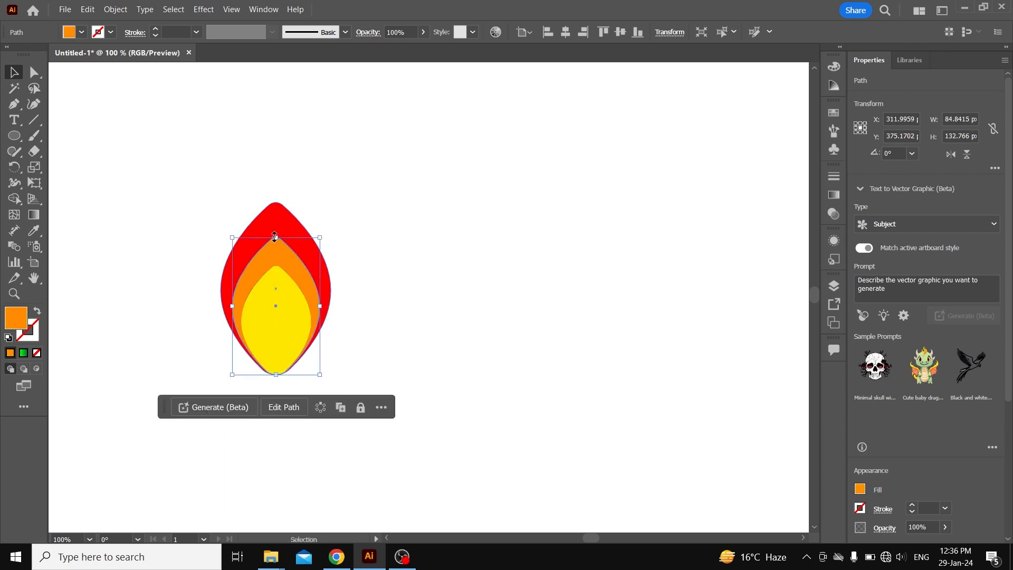
{"action": "left_click_drag", "start_coordinate": [274, 237], "coordinate": [279, 228]}
{"action": "left_click", "coordinate": [269, 306]}
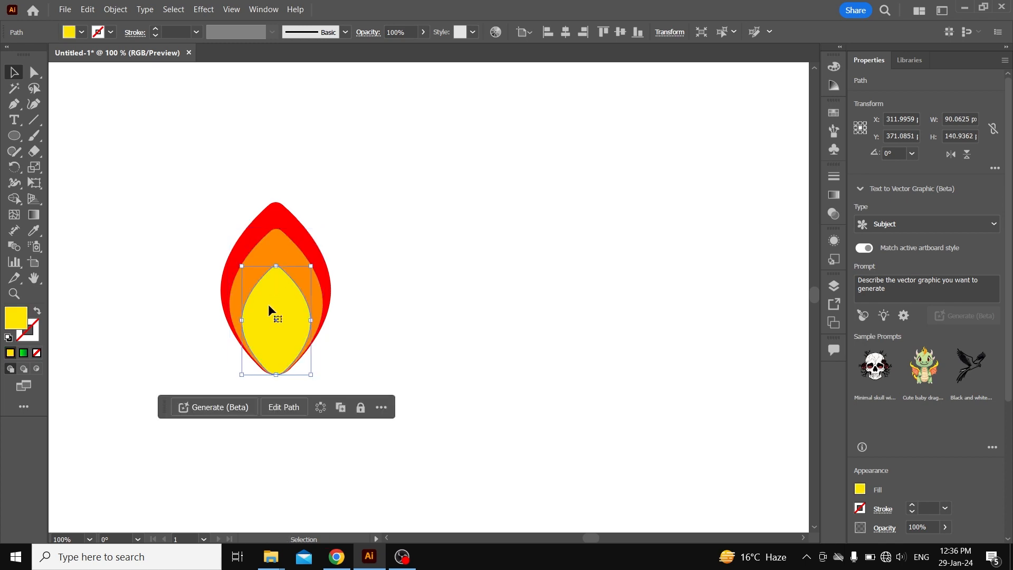
{"action": "left_click_drag", "start_coordinate": [276, 266], "coordinate": [278, 257]}
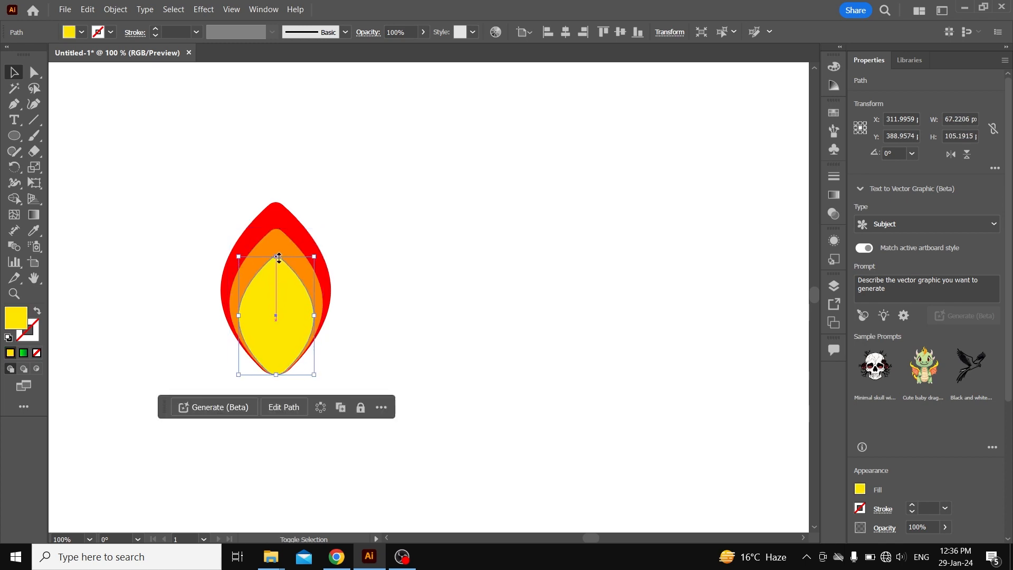
{"action": "left_click", "coordinate": [344, 216]}
Blend the stacked red, orange and yellow petals into one smooth gradient petal with the Blend tool
{"action": "left_click_drag", "start_coordinate": [188, 231], "coordinate": [368, 367]}
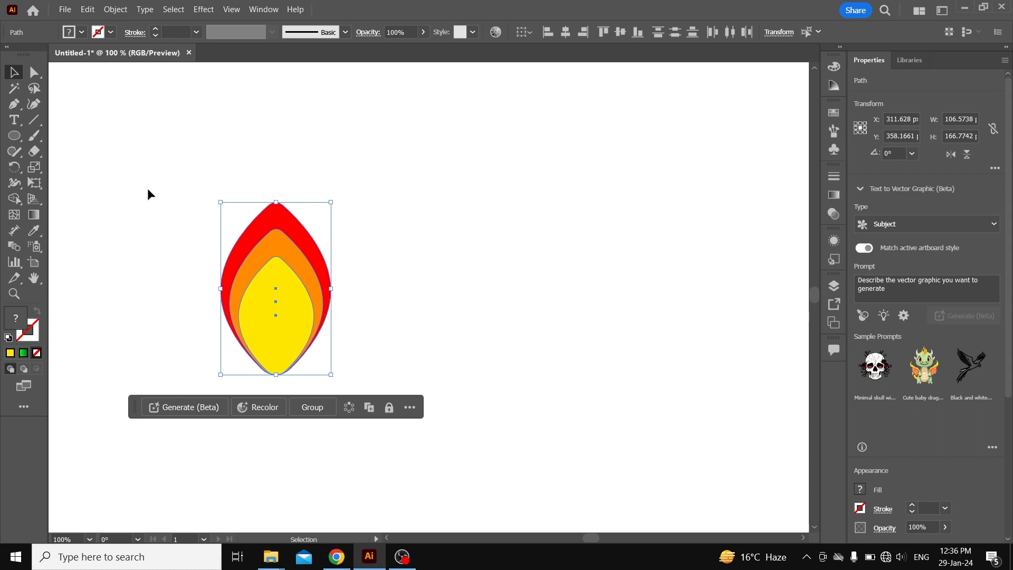
{"action": "left_click", "coordinate": [171, 189]}
{"action": "left_click_drag", "start_coordinate": [185, 191], "coordinate": [367, 352]}
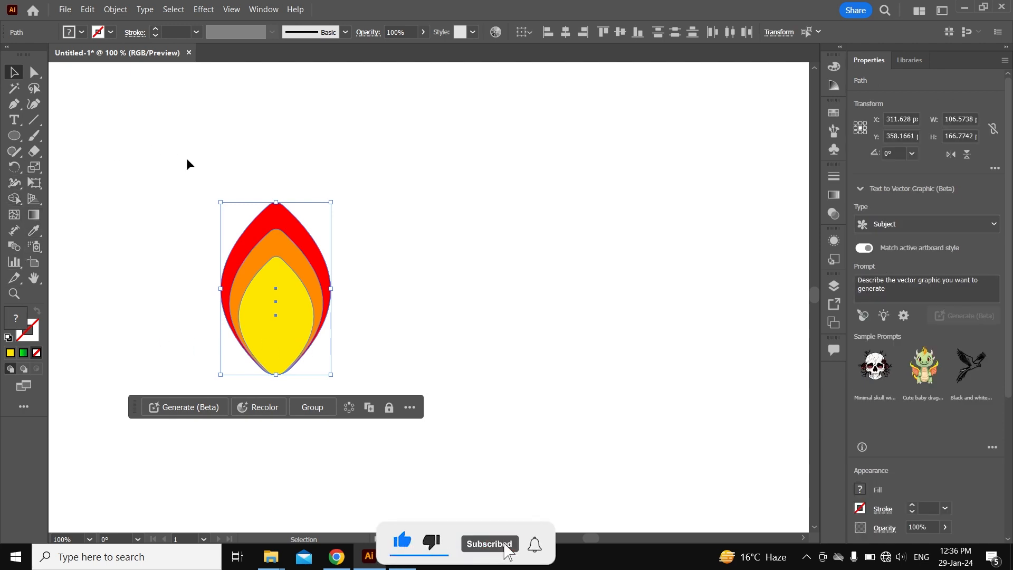
{"action": "left_click", "coordinate": [8, 248]}
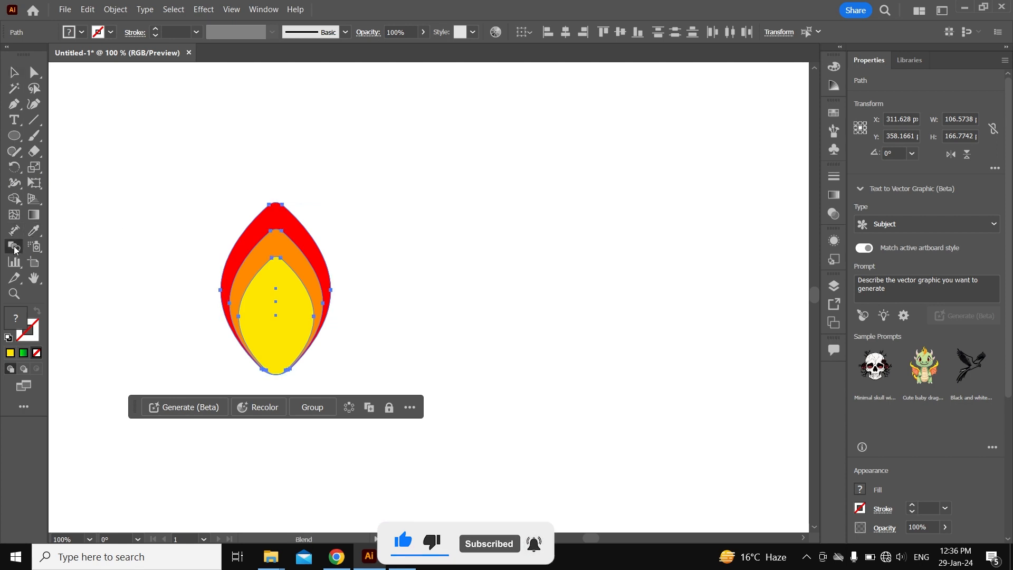
{"action": "left_click", "coordinate": [305, 261]}
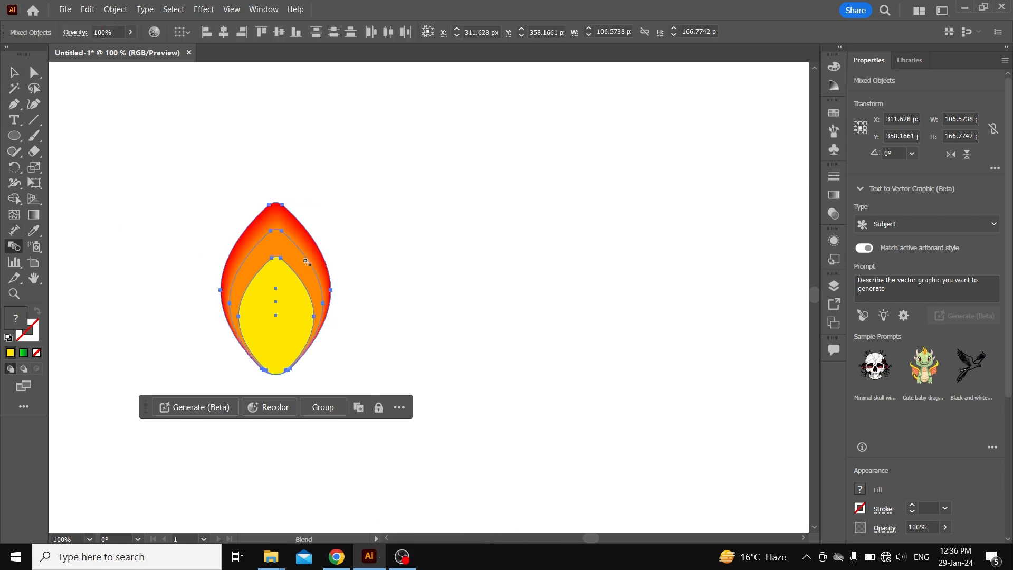
{"action": "left_click", "coordinate": [299, 285]}
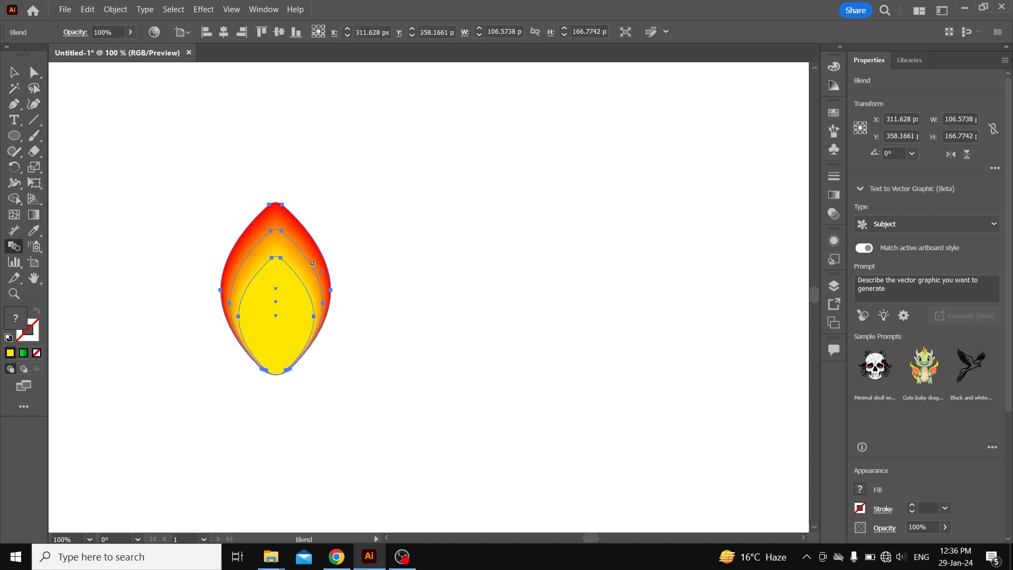
{"action": "left_click", "coordinate": [14, 72]}
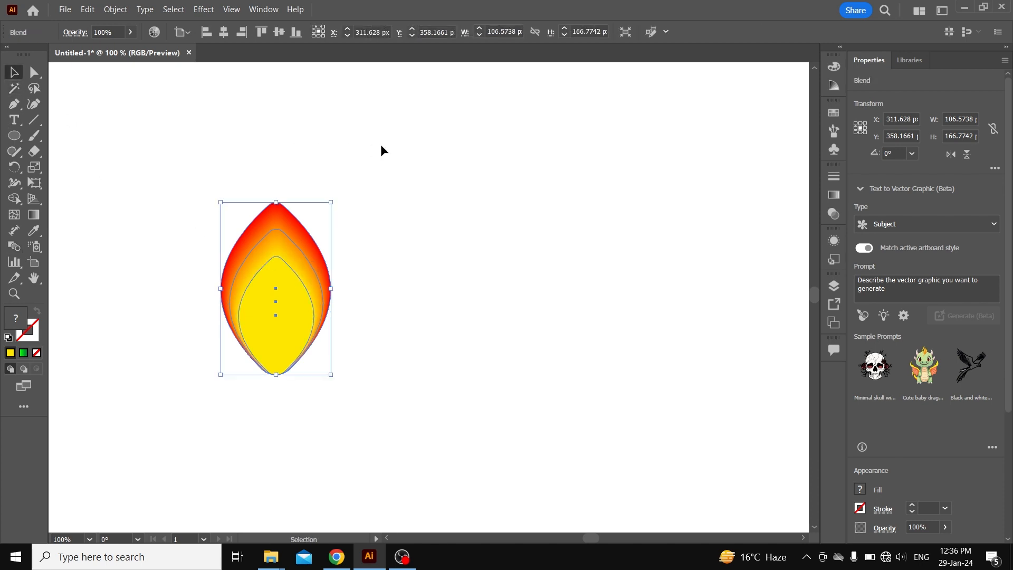
Duplicate the blended petal, rotate the copy about 26° clockwise and align its bottom tip with the original's
{"action": "left_click", "coordinate": [374, 156]}
{"action": "left_click_drag", "start_coordinate": [189, 192], "coordinate": [358, 393]}
{"action": "left_click_drag", "start_coordinate": [290, 319], "coordinate": [344, 323]}
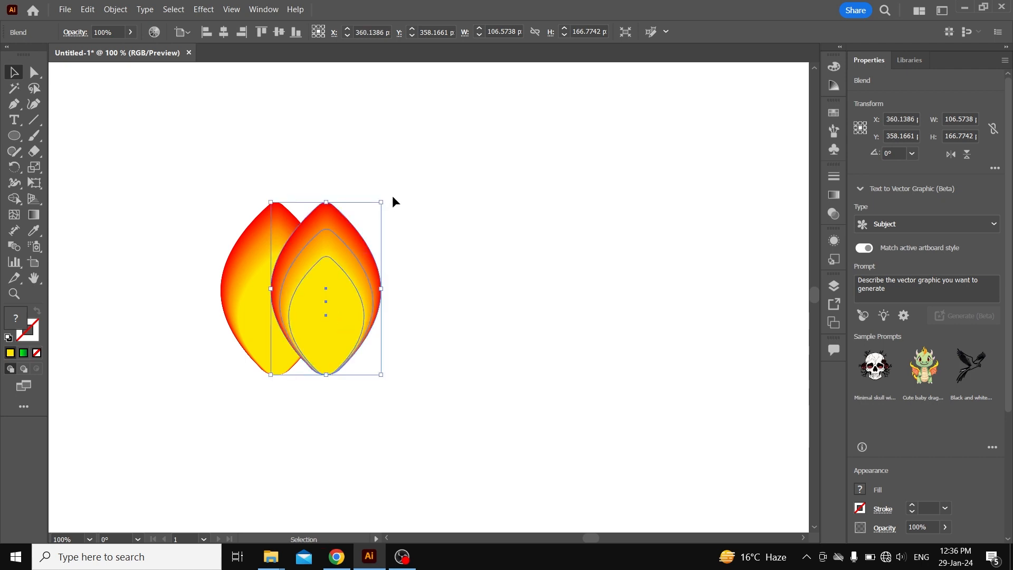
{"action": "left_click_drag", "start_coordinate": [386, 198], "coordinate": [427, 226]}
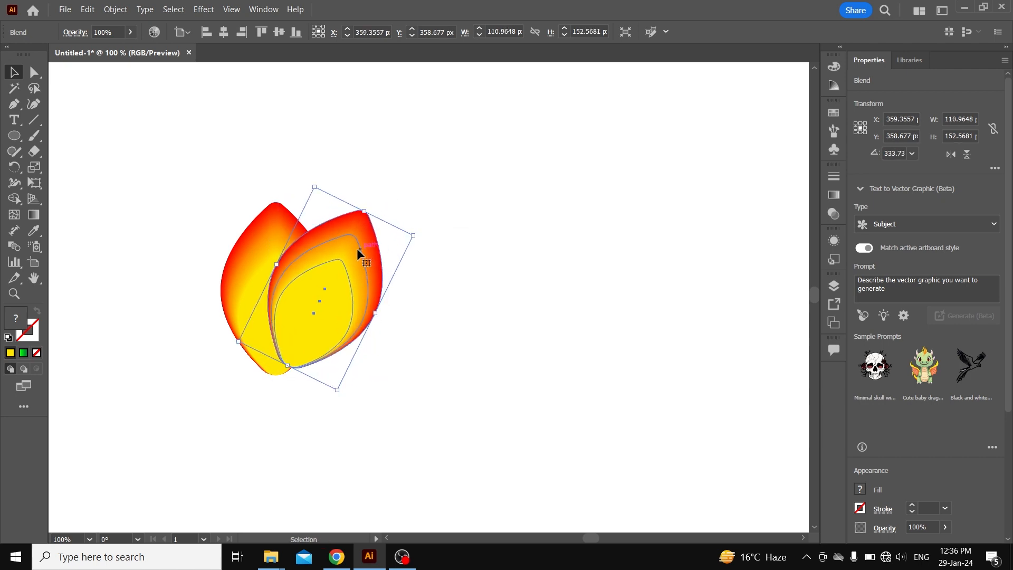
{"action": "left_click_drag", "start_coordinate": [355, 252], "coordinate": [346, 260]}
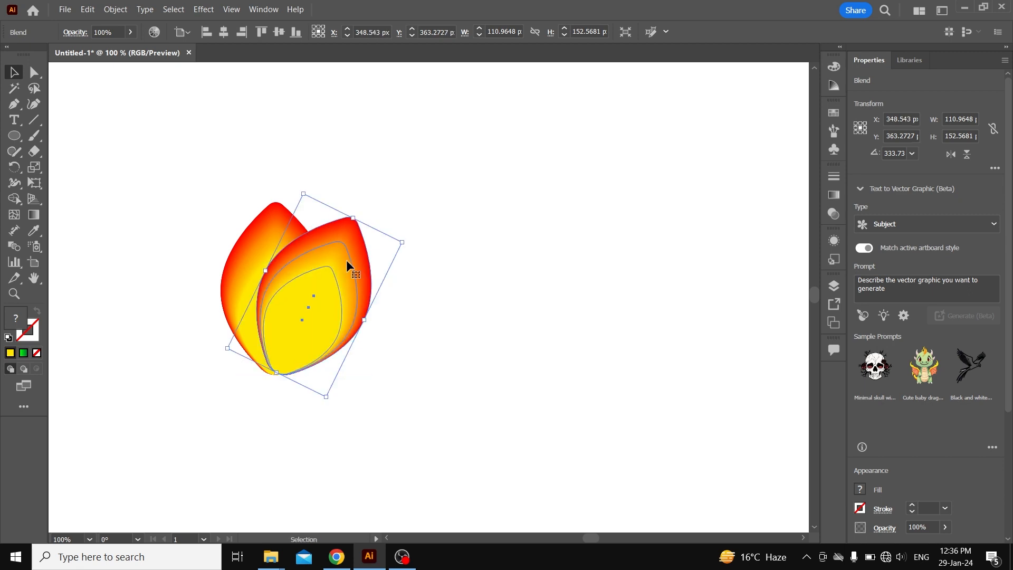
Create a vertically reflected copy of the rotated petal, align its bottom tip on the opposite side, and bring the centre petal to the front
{"action": "right_click", "coordinate": [327, 274]}
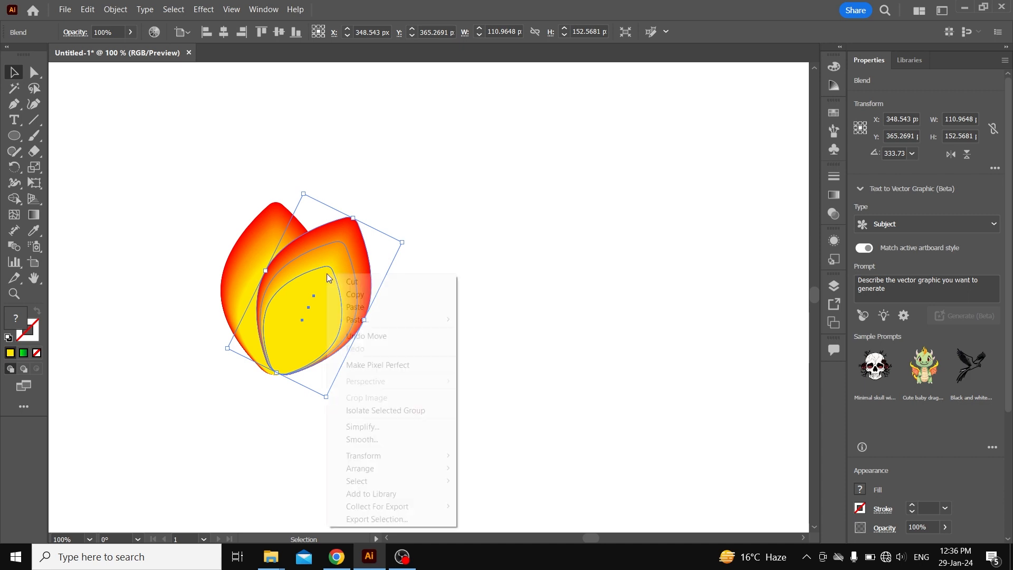
{"action": "mouse_move", "coordinate": [388, 457]}
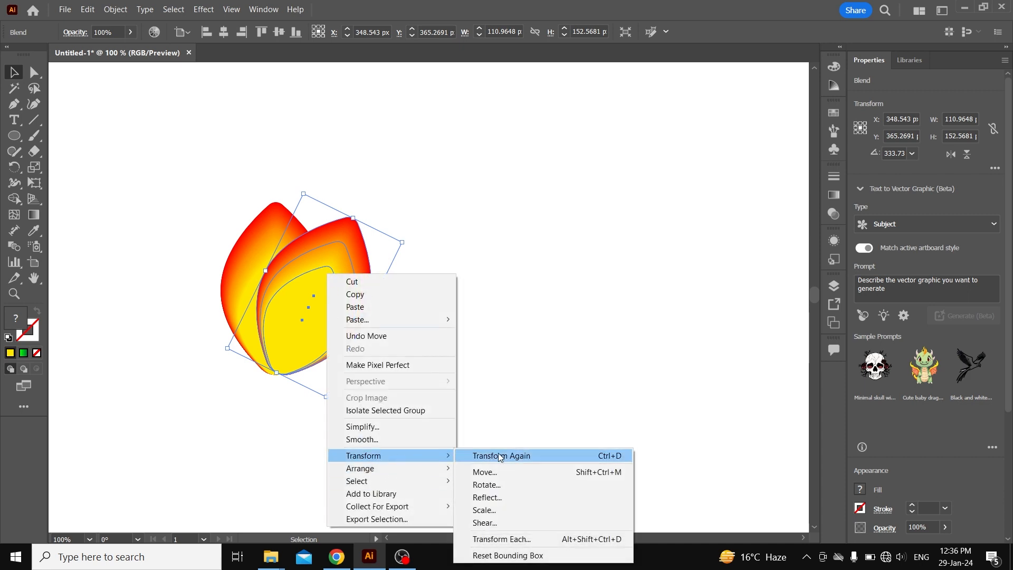
{"action": "left_click", "coordinate": [512, 498]}
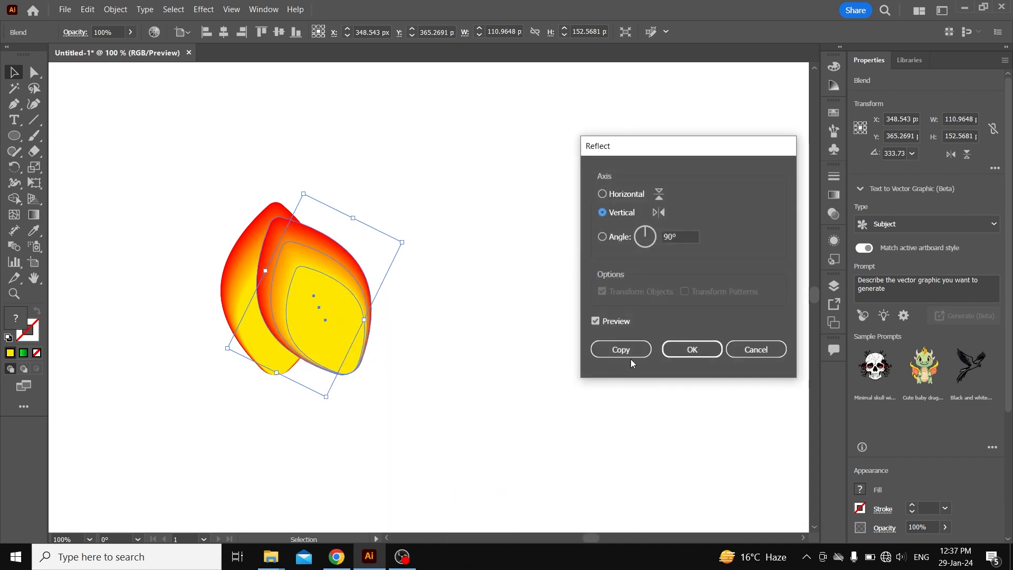
{"action": "left_click", "coordinate": [627, 350]}
{"action": "left_click_drag", "start_coordinate": [354, 342], "coordinate": [278, 339]}
{"action": "left_click", "coordinate": [285, 218]}
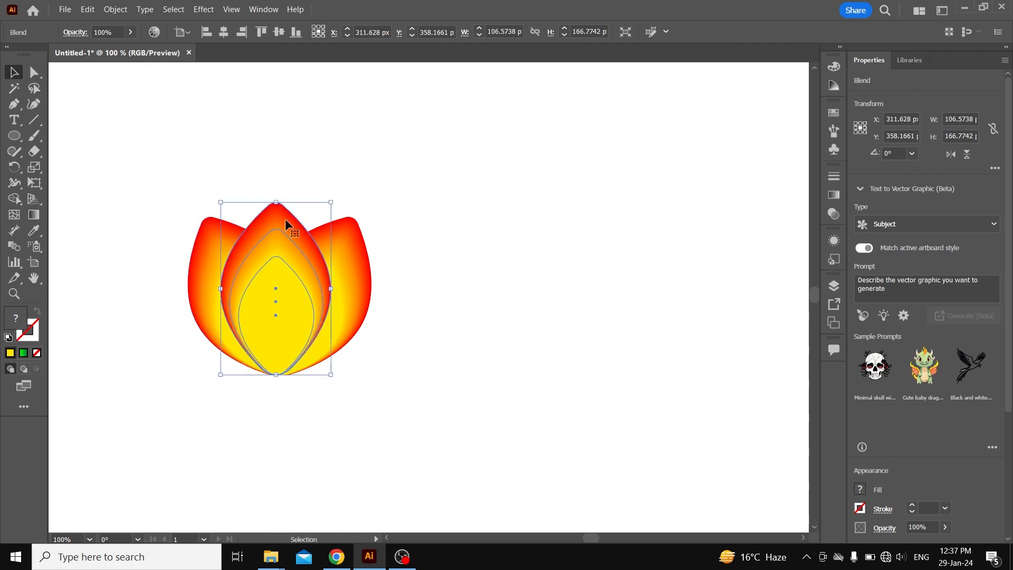
Scale both side petals down together to about 164 × 141 px and centre them horizontally on the middle petal
{"action": "left_click", "coordinate": [364, 251]}
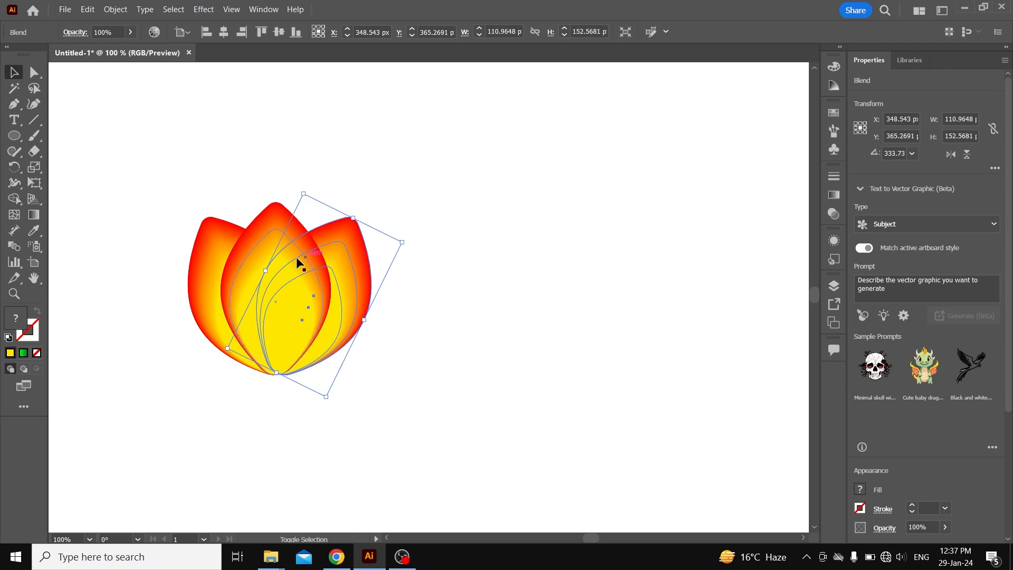
{"action": "left_click", "coordinate": [213, 253], "text": "shift"}
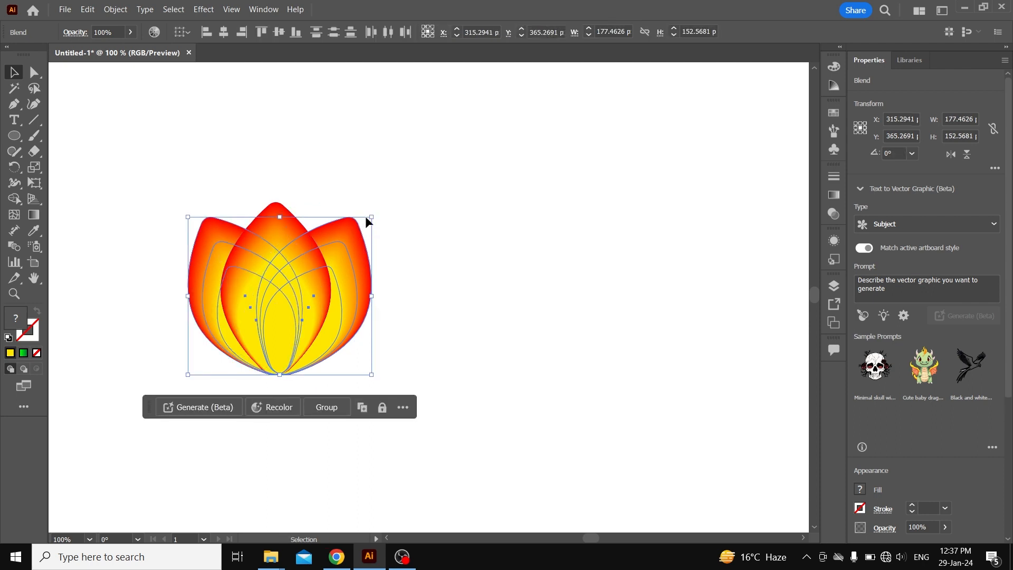
{"action": "left_click_drag", "start_coordinate": [371, 217], "coordinate": [367, 231]}
{"action": "mouse_move", "coordinate": [315, 309]}
{"action": "left_mouse_down"}
{"action": "mouse_move", "coordinate": [324, 309]}
{"action": "mouse_move", "coordinate": [316, 308]}
{"action": "left_mouse_up"}
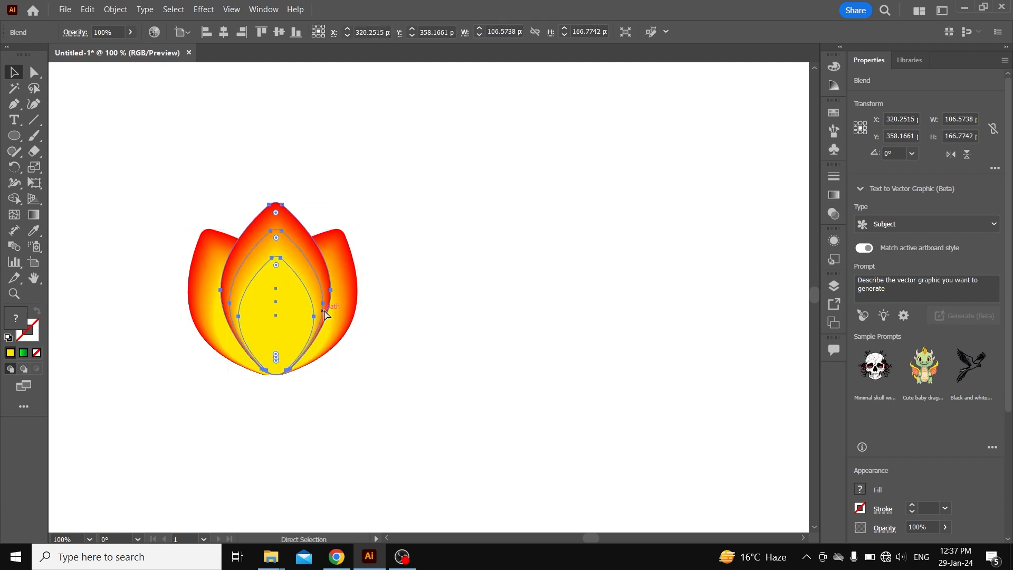
{"action": "left_click", "coordinate": [267, 274]}
{"action": "left_click_drag", "start_coordinate": [267, 274], "coordinate": [271, 273]}
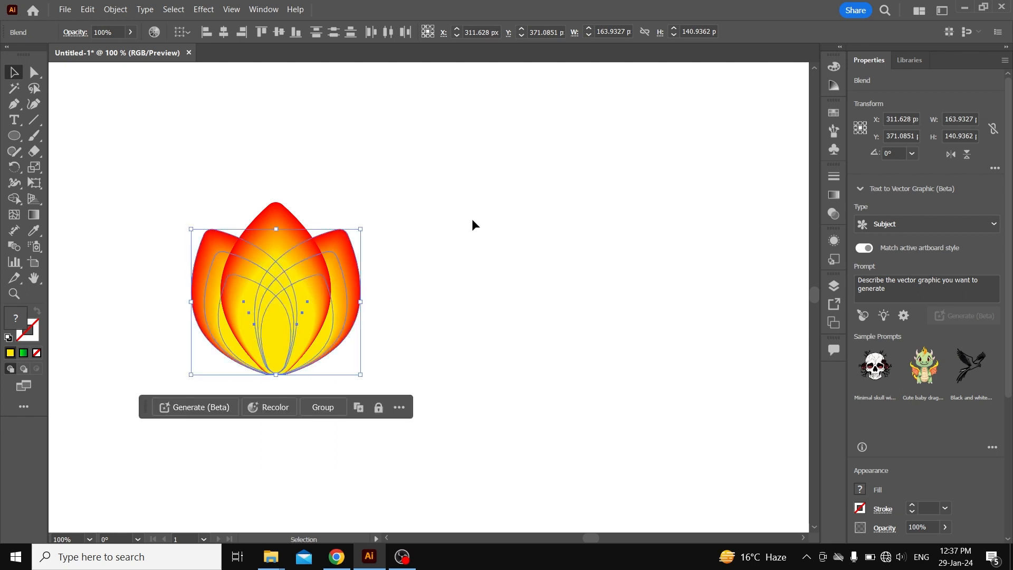
{"action": "left_click", "coordinate": [323, 190]}
Draw an S-shaped stem path about 204 × 477 px beside the flower with the Curvature tool
{"action": "scroll", "coordinate": [351, 240], "scroll_direction": "down", "scroll_amount": 2}
{"action": "left_click_drag", "start_coordinate": [454, 269], "coordinate": [413, 232]}
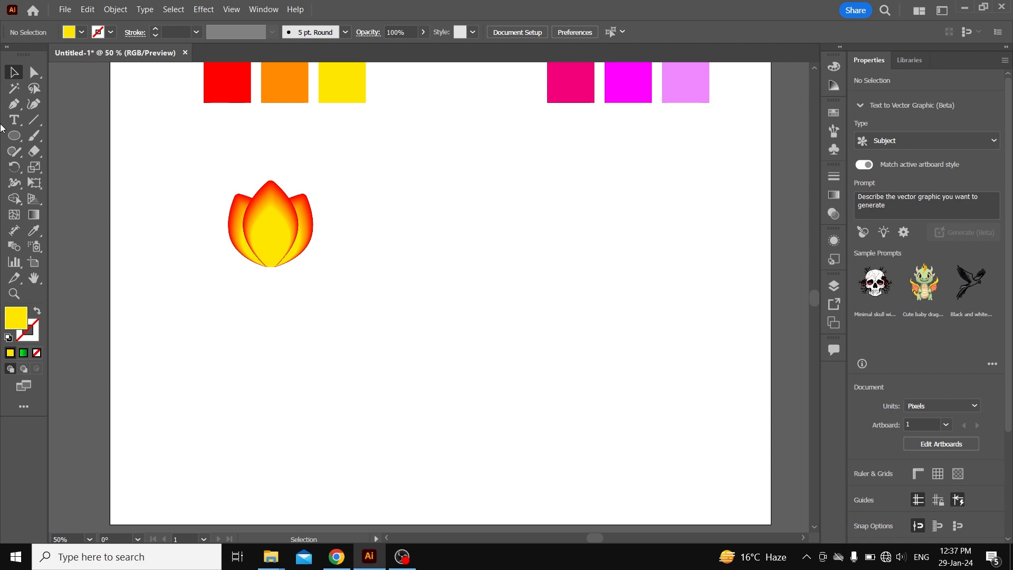
{"action": "left_click", "coordinate": [34, 105]}
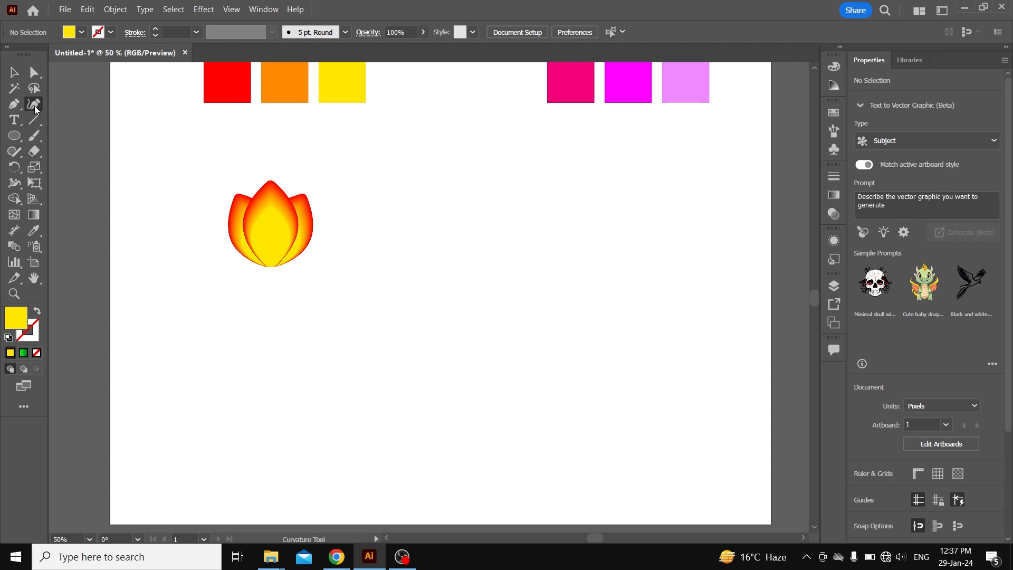
{"action": "left_click", "coordinate": [430, 195]}
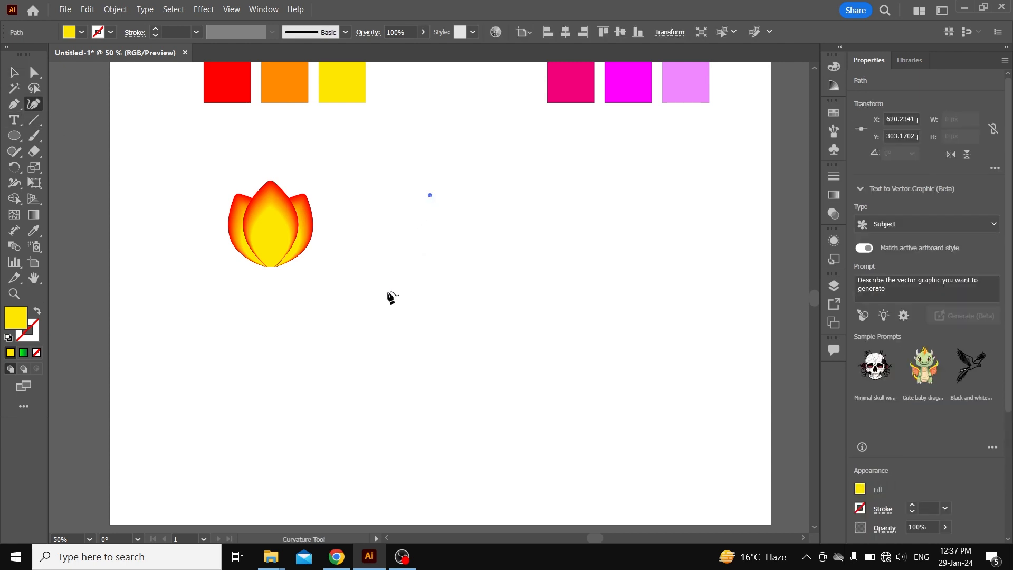
{"action": "left_click", "coordinate": [373, 310]}
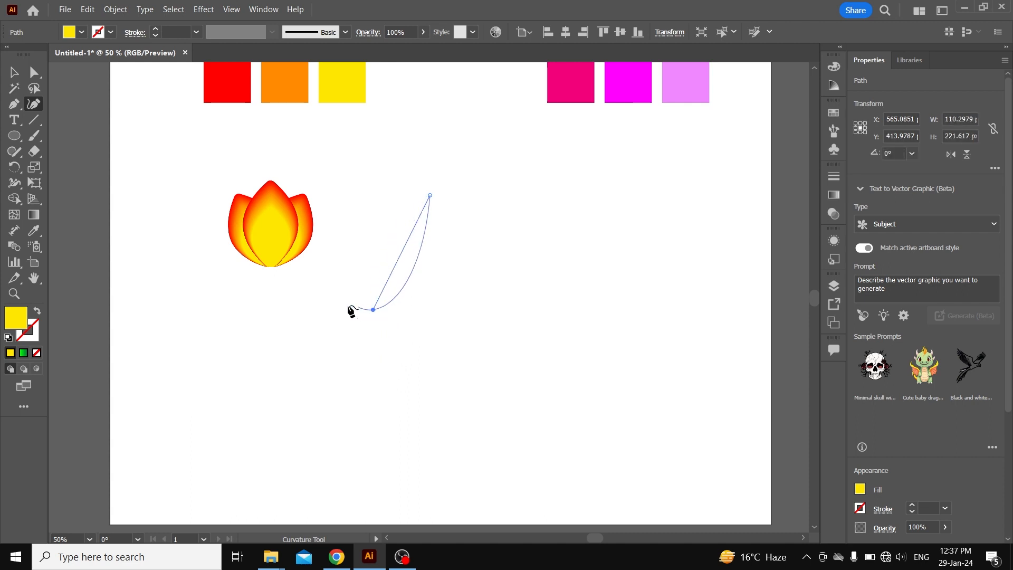
{"action": "left_click", "coordinate": [338, 324]}
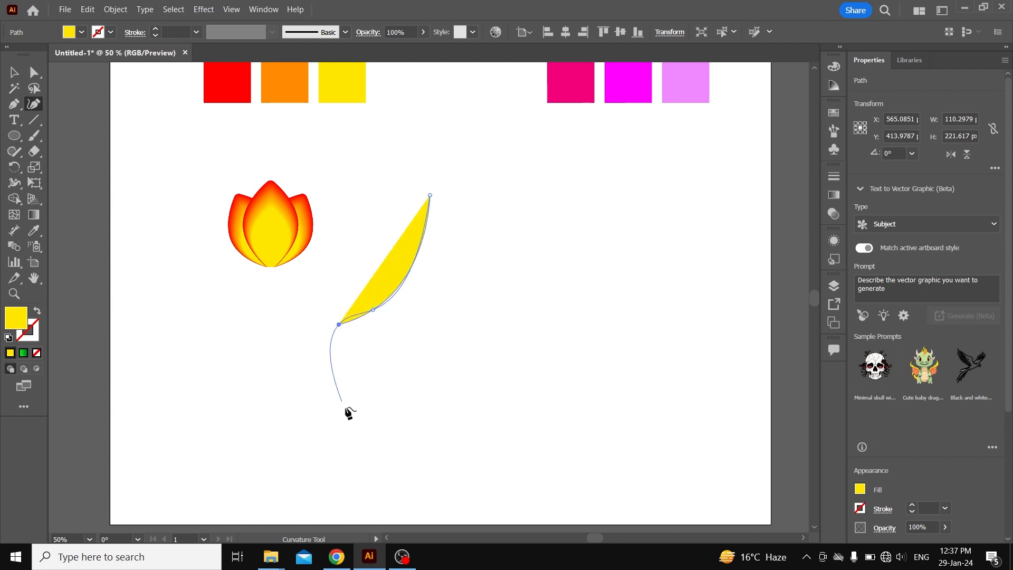
{"action": "left_click", "coordinate": [340, 442]}
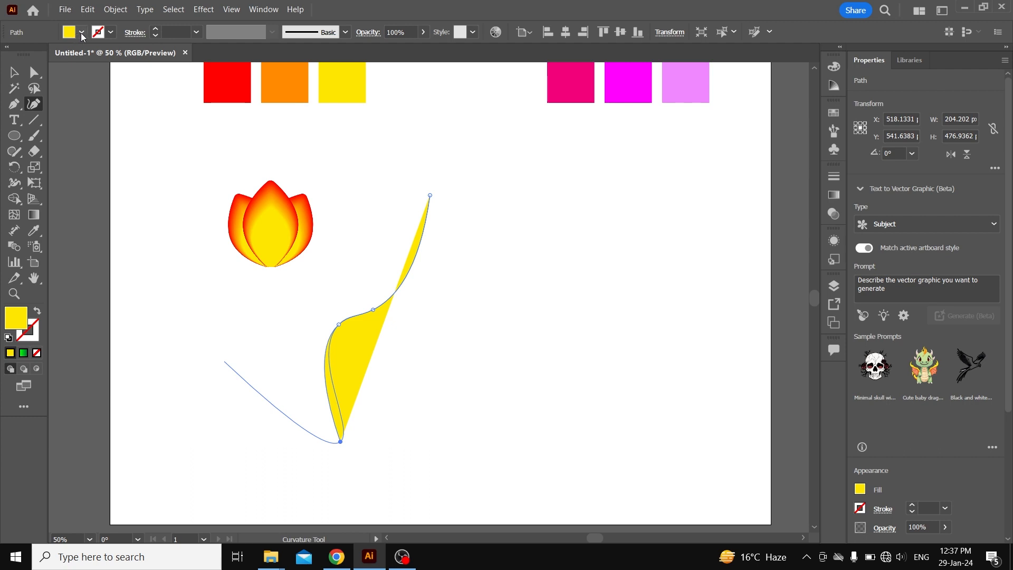
Remove the stem path's fill and give it a green stroke
{"action": "left_click", "coordinate": [82, 32]}
{"action": "left_click", "coordinate": [9, 55]}
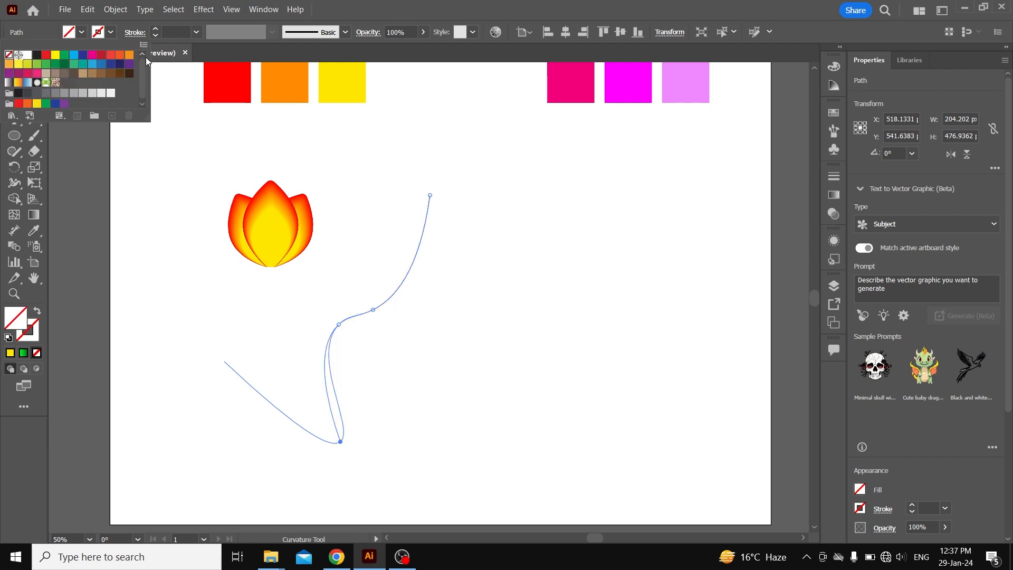
{"action": "left_click", "coordinate": [111, 33]}
{"action": "left_click", "coordinate": [64, 55]}
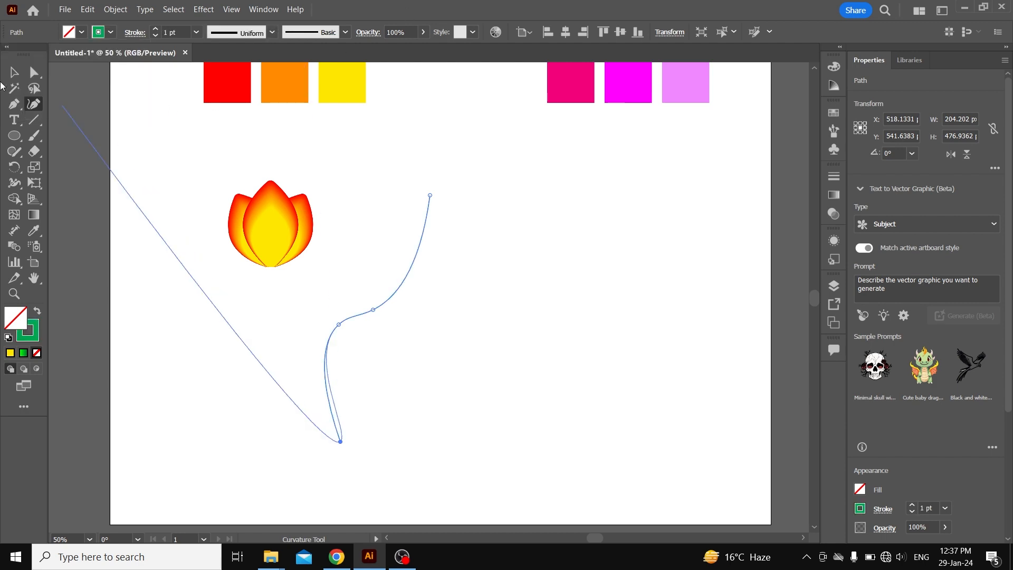
{"action": "left_click", "coordinate": [13, 72]}
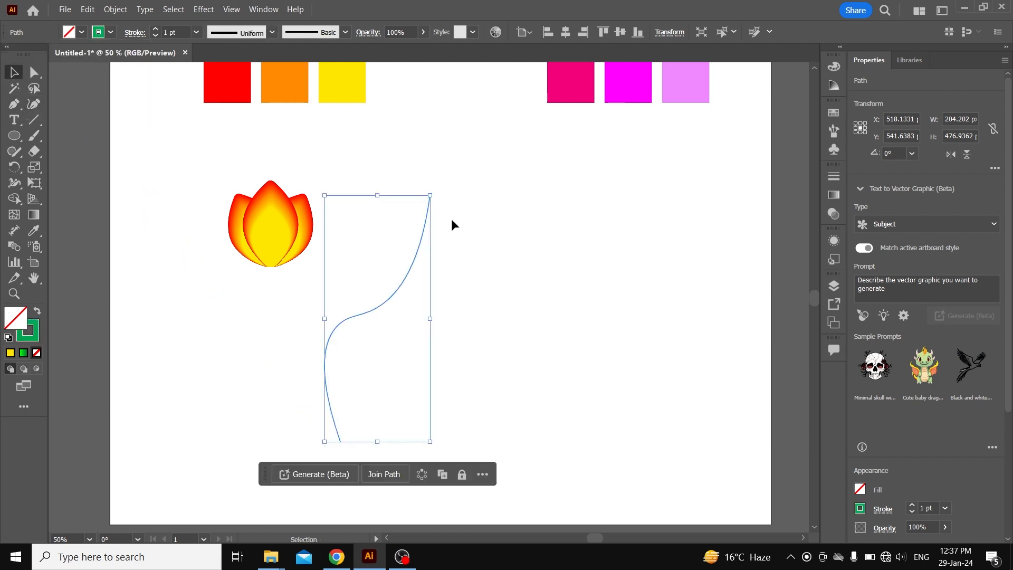
Set the green stem's stroke weight to 8 pt
{"action": "left_click", "coordinate": [178, 33]}
{"action": "scroll", "coordinate": [179, 32], "scroll_direction": "up", "scroll_amount": 3}
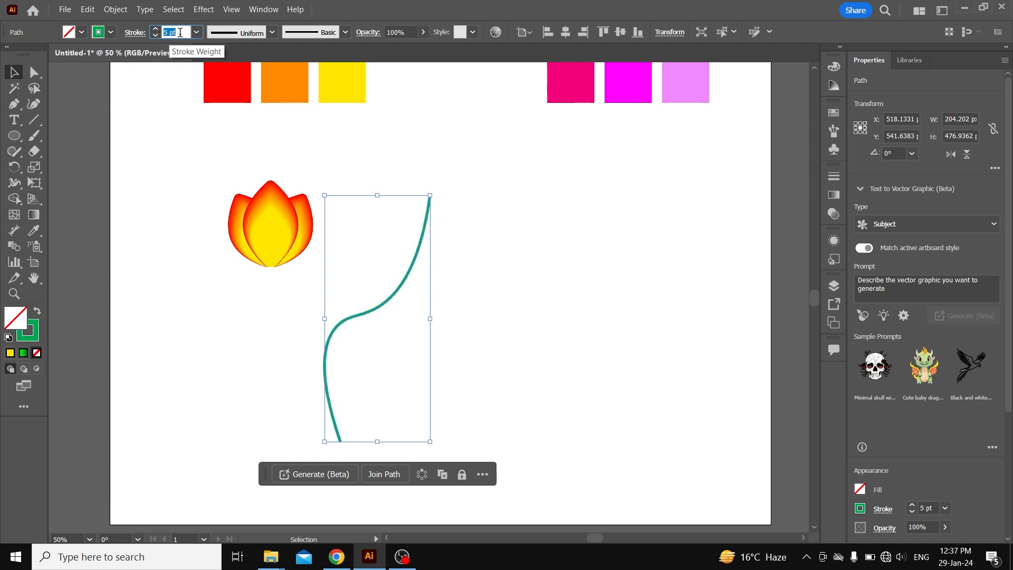
{"action": "scroll", "coordinate": [180, 32], "scroll_direction": "up", "scroll_amount": 2}
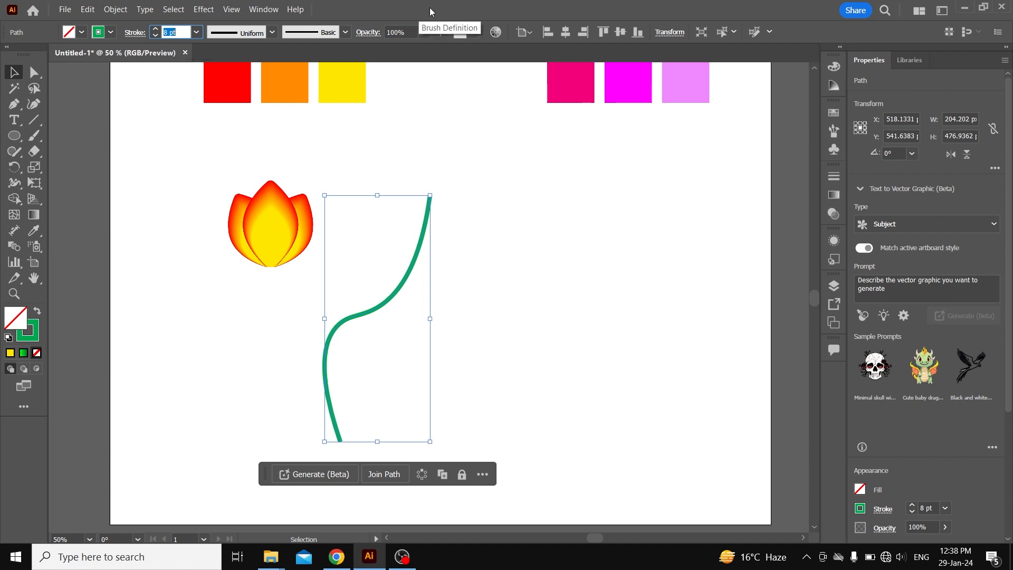
{"action": "left_click", "coordinate": [450, 224]}
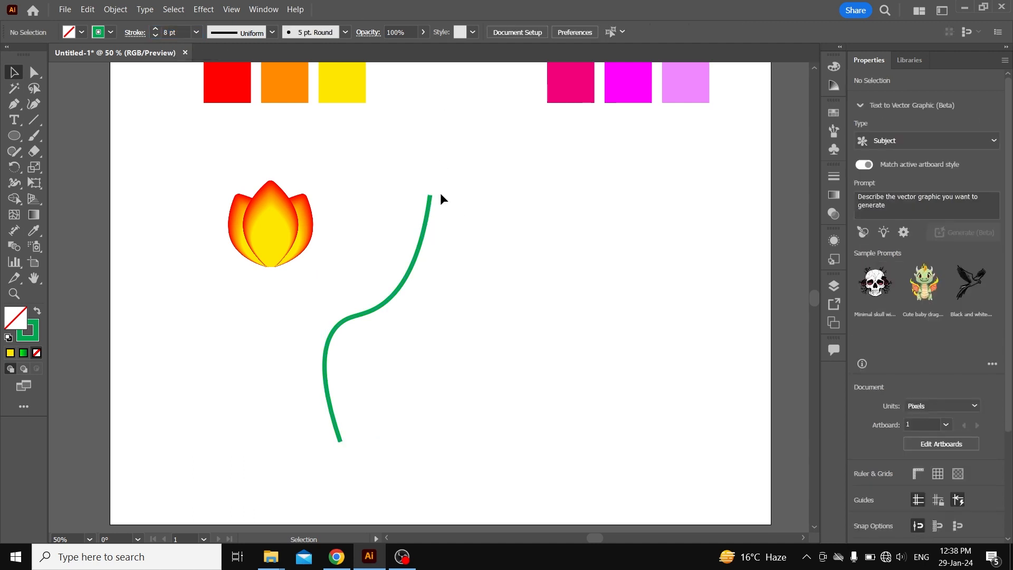
Widen the upper end of the stem to about 13.4 px with the Width tool
{"action": "scroll", "coordinate": [431, 199], "scroll_direction": "up", "scroll_amount": 3}
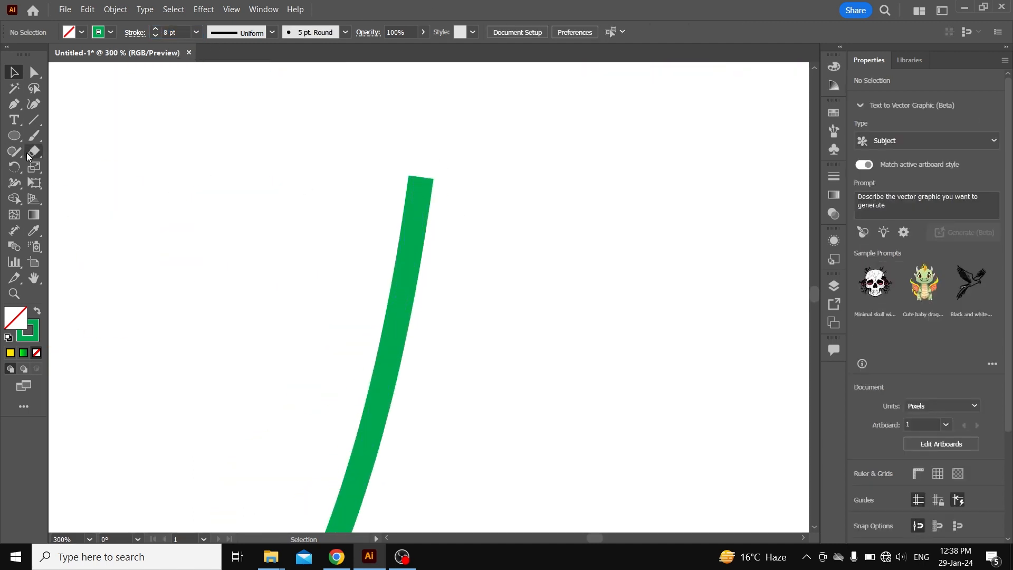
{"action": "left_click", "coordinate": [415, 214]}
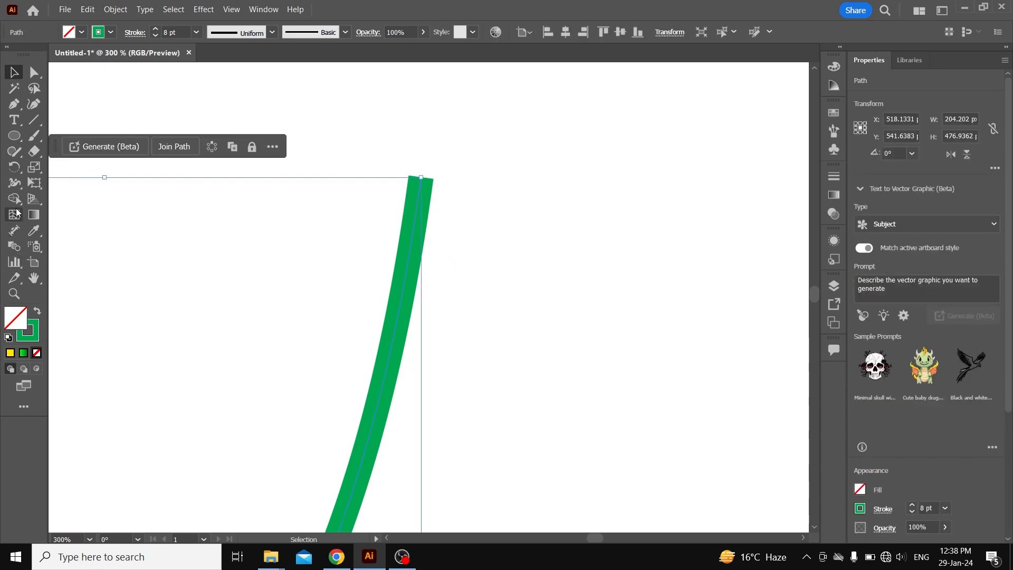
{"action": "left_click", "coordinate": [14, 182]}
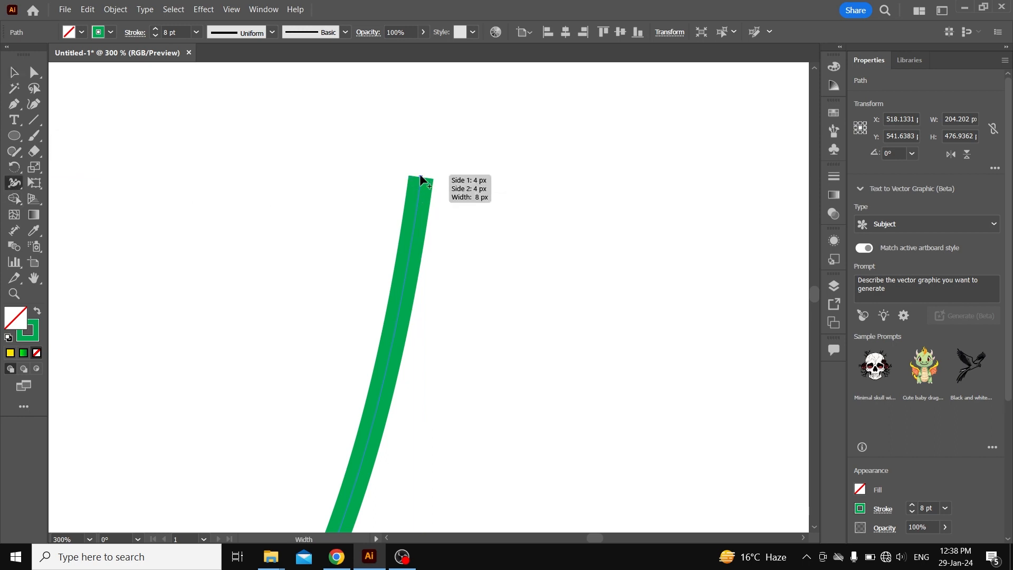
{"action": "left_click_drag", "start_coordinate": [420, 175], "coordinate": [431, 175]}
{"action": "key", "text": "ctrl+z"}
{"action": "left_click_drag", "start_coordinate": [292, 522], "coordinate": [423, 432]}
{"action": "left_click_drag", "start_coordinate": [535, 158], "coordinate": [398, 488]}
{"action": "scroll", "coordinate": [410, 243], "scroll_direction": "up", "scroll_amount": 5}
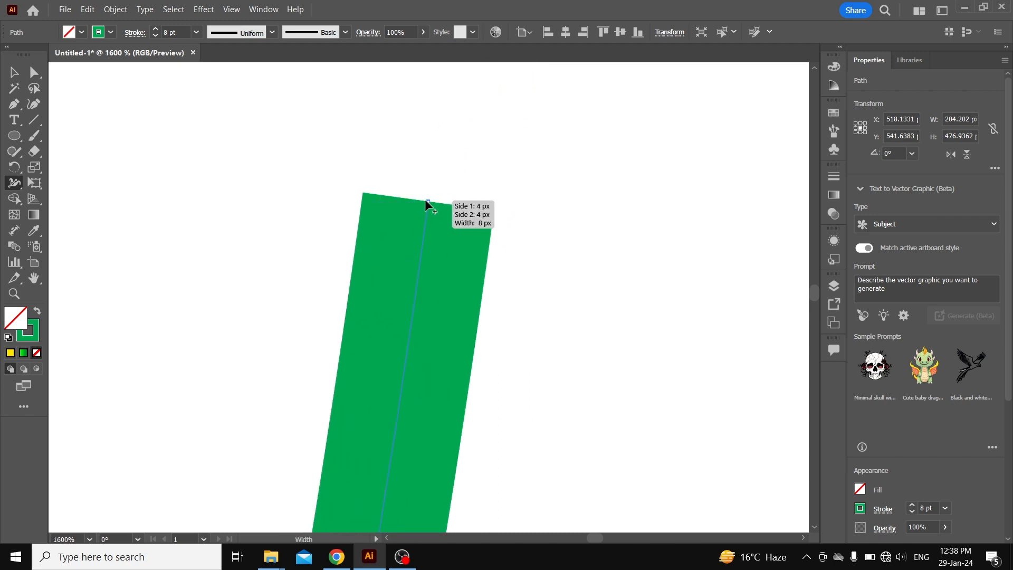
{"action": "left_click_drag", "start_coordinate": [428, 200], "coordinate": [536, 236]}
{"action": "scroll", "coordinate": [511, 293], "scroll_direction": "down", "scroll_amount": 5}
{"action": "scroll", "coordinate": [510, 293], "scroll_direction": "down", "scroll_amount": 4}
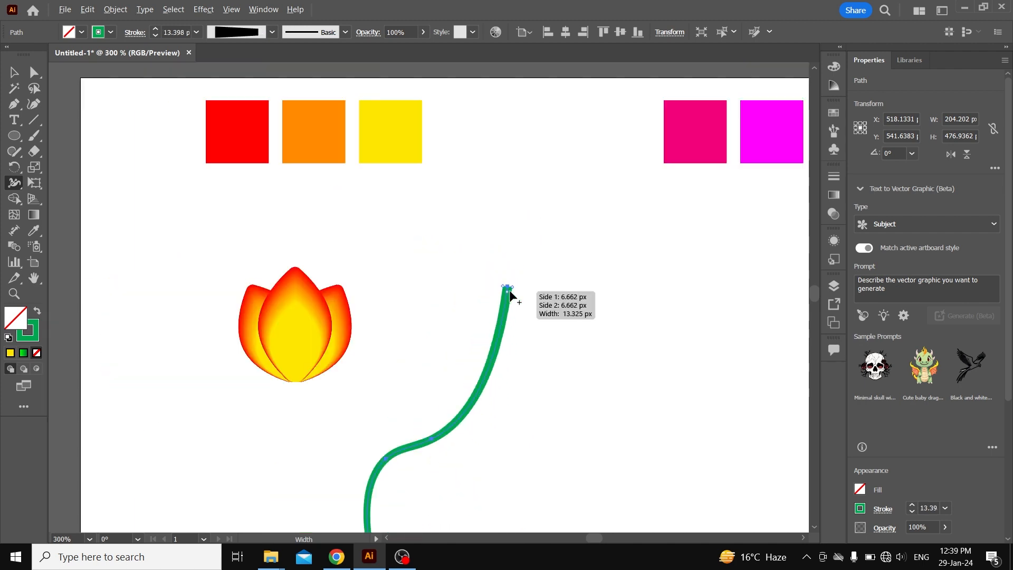
Taper the lower end of the stem to a point with the Width tool
{"action": "left_click_drag", "start_coordinate": [490, 431], "coordinate": [491, 220]}
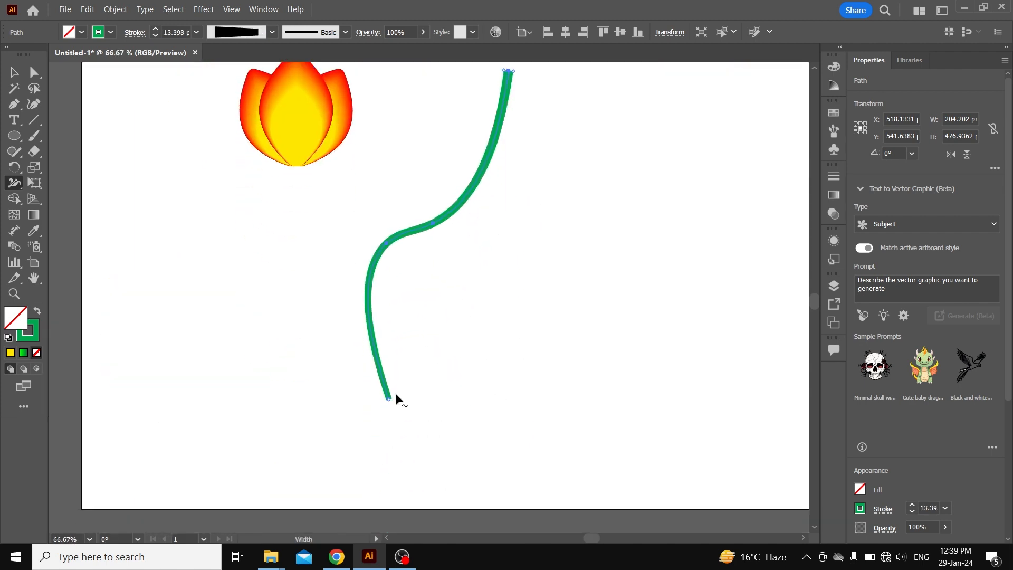
{"action": "scroll", "coordinate": [395, 401], "scroll_direction": "up", "scroll_amount": 3}
{"action": "scroll", "coordinate": [384, 426], "scroll_direction": "up", "scroll_amount": 5}
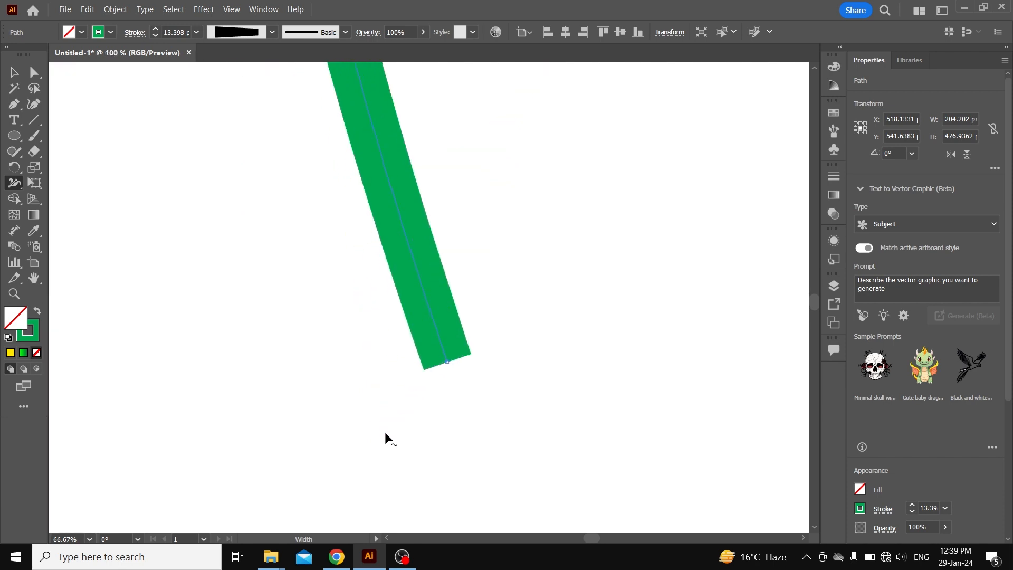
{"action": "scroll", "coordinate": [384, 431], "scroll_direction": "up", "scroll_amount": 2}
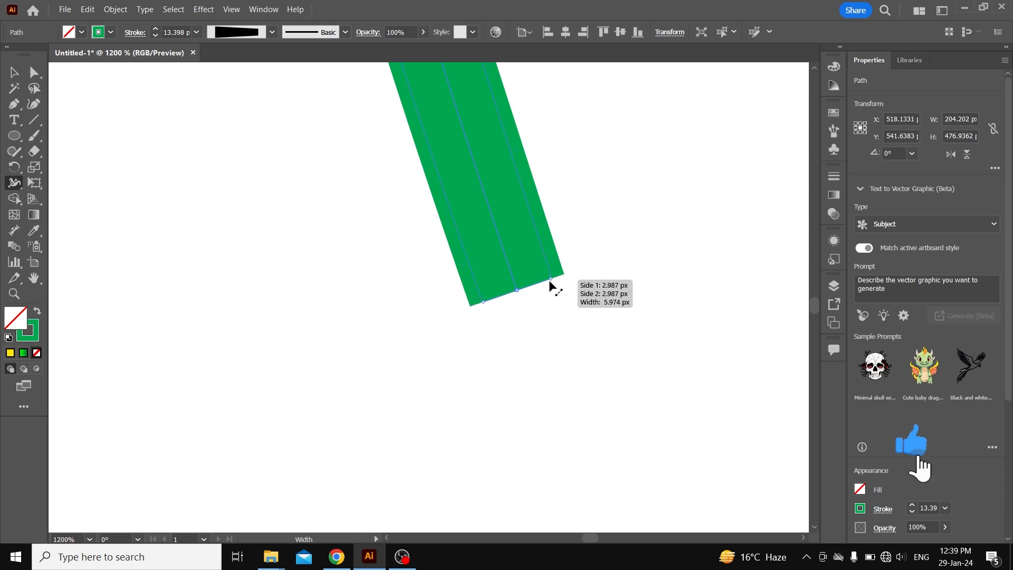
{"action": "left_click_drag", "start_coordinate": [550, 283], "coordinate": [517, 299]}
{"action": "scroll", "coordinate": [518, 206], "scroll_direction": "down", "scroll_amount": 6}
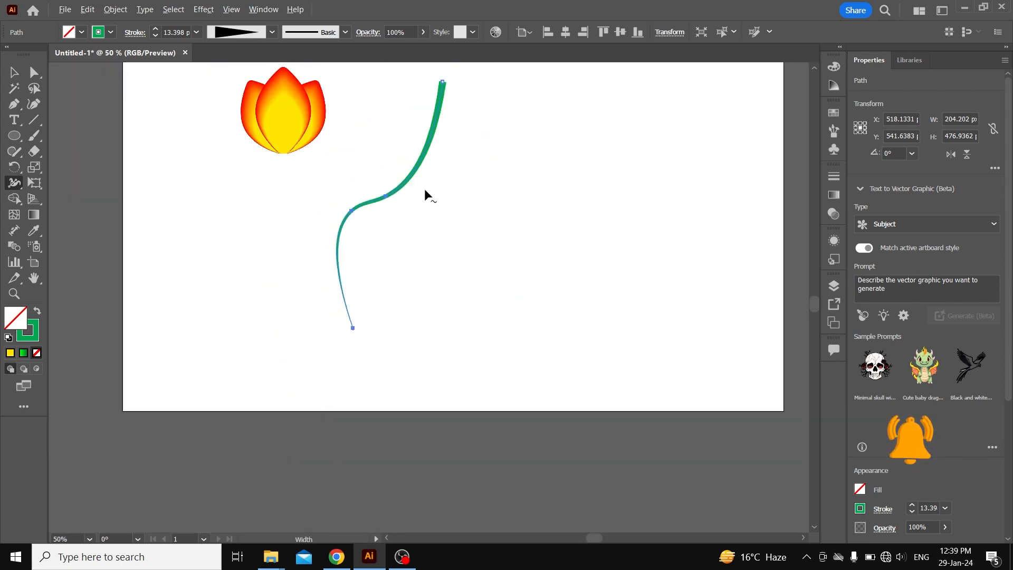
Widen the stem's upper end further to about 24.3 px with the Width tool
{"action": "left_click_drag", "start_coordinate": [381, 156], "coordinate": [579, 294]}
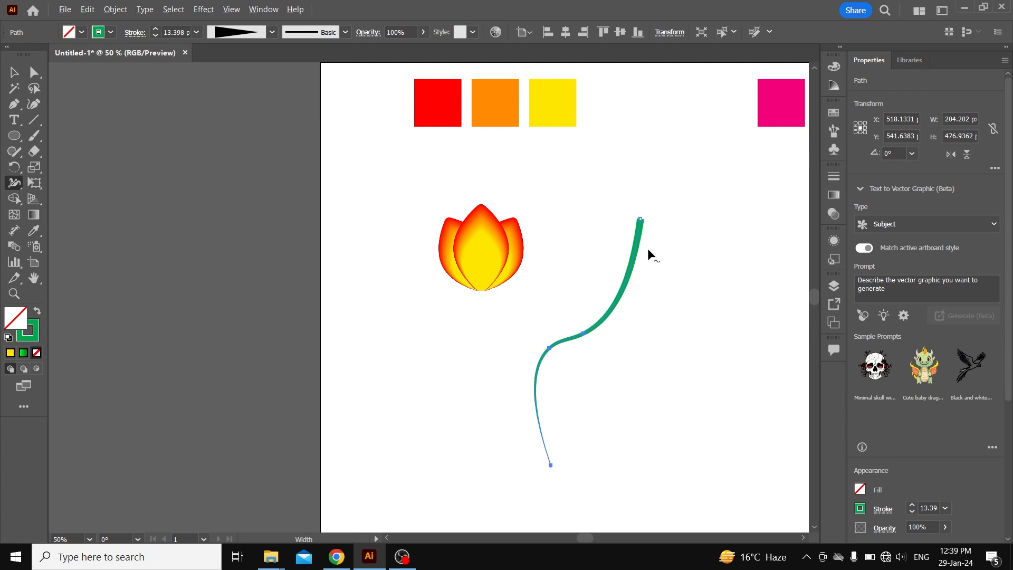
{"action": "scroll", "coordinate": [647, 248], "scroll_direction": "up", "scroll_amount": 6}
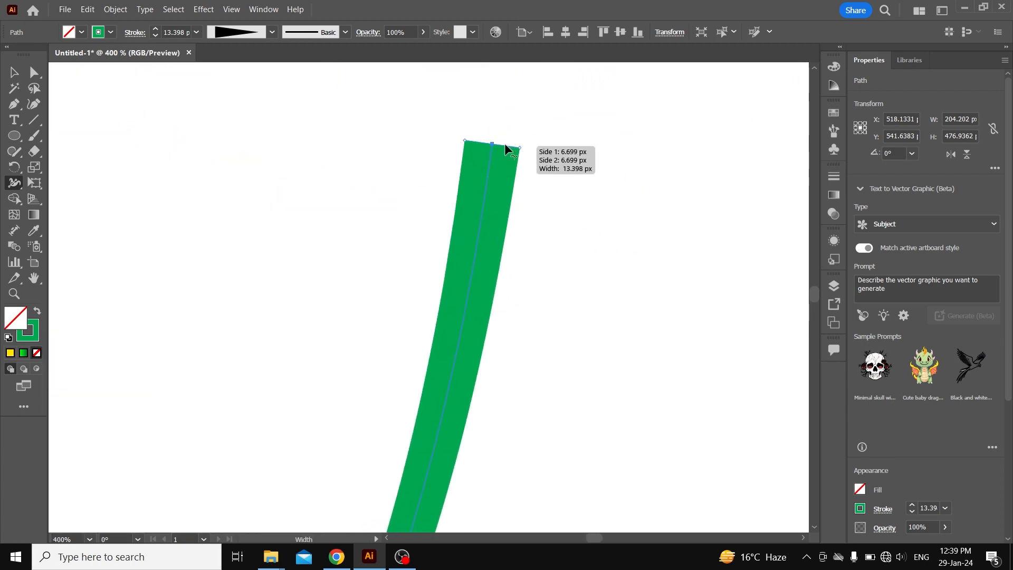
{"action": "left_click_drag", "start_coordinate": [520, 147], "coordinate": [546, 158]}
{"action": "scroll", "coordinate": [347, 245], "scroll_direction": "down", "scroll_amount": 5}
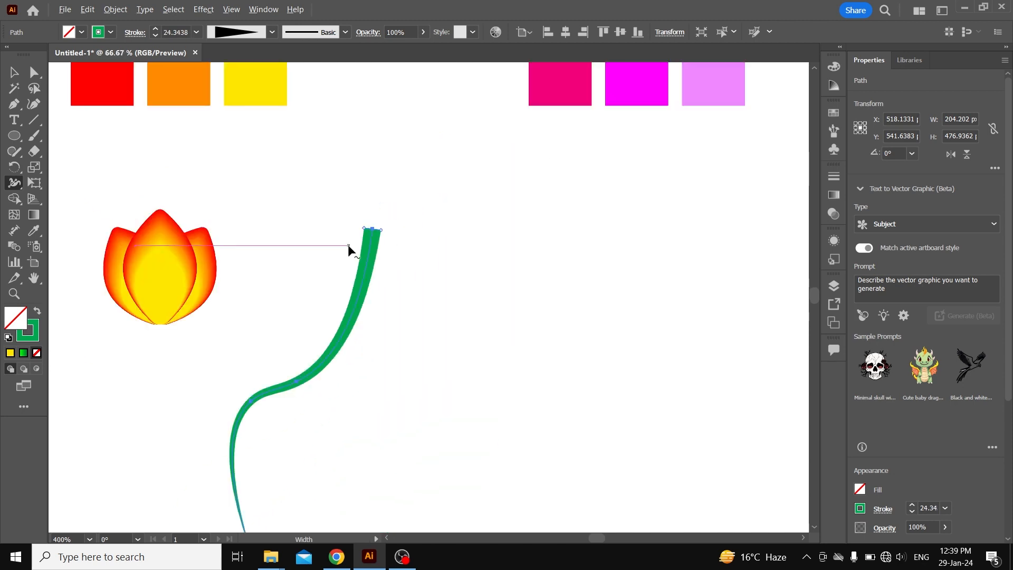
Apply the green linear gradient to the stem's stroke, running across the stroke's width
{"action": "left_click_drag", "start_coordinate": [305, 330], "coordinate": [510, 247]}
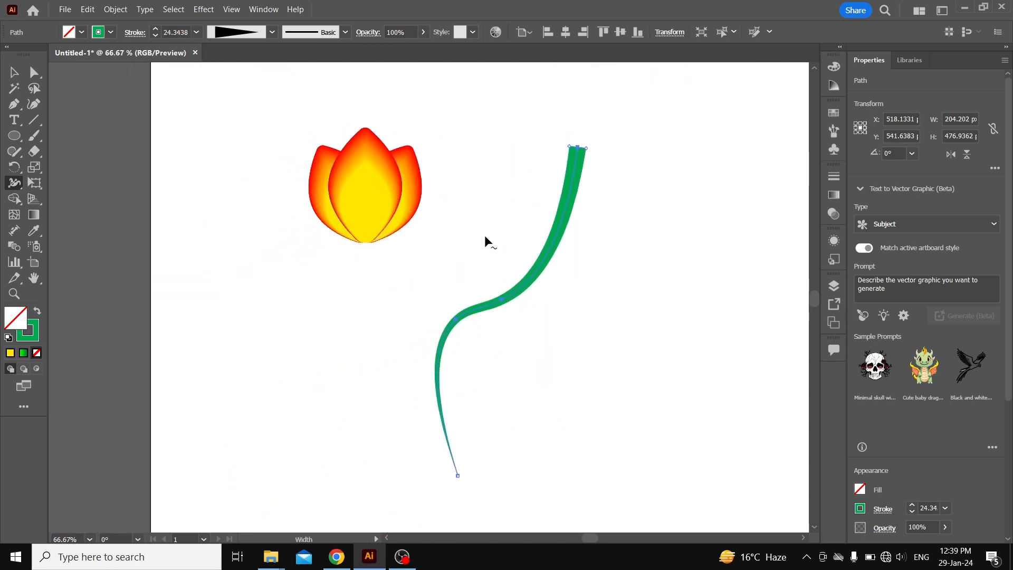
{"action": "left_click", "coordinate": [833, 193]}
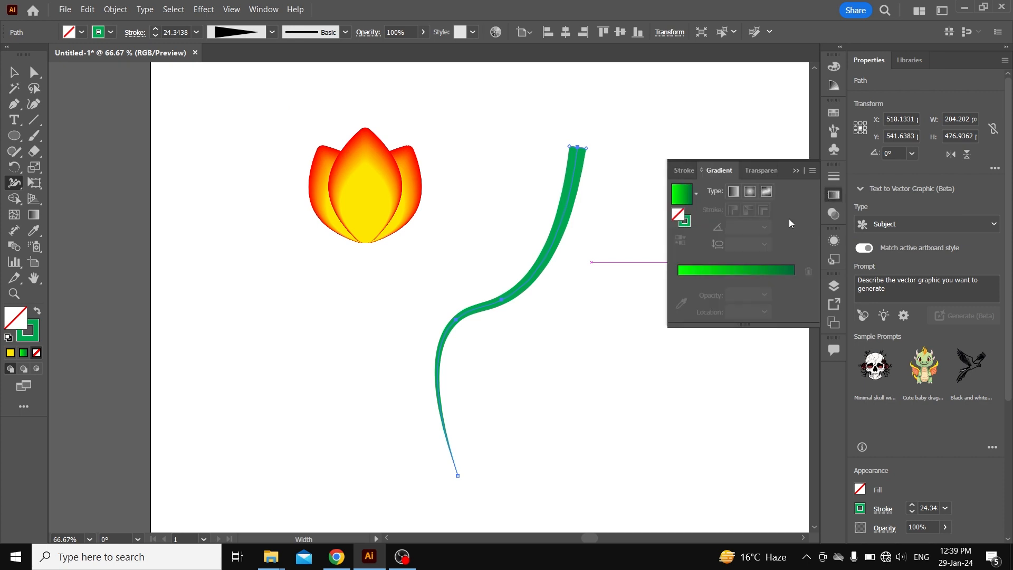
{"action": "left_click", "coordinate": [733, 192]}
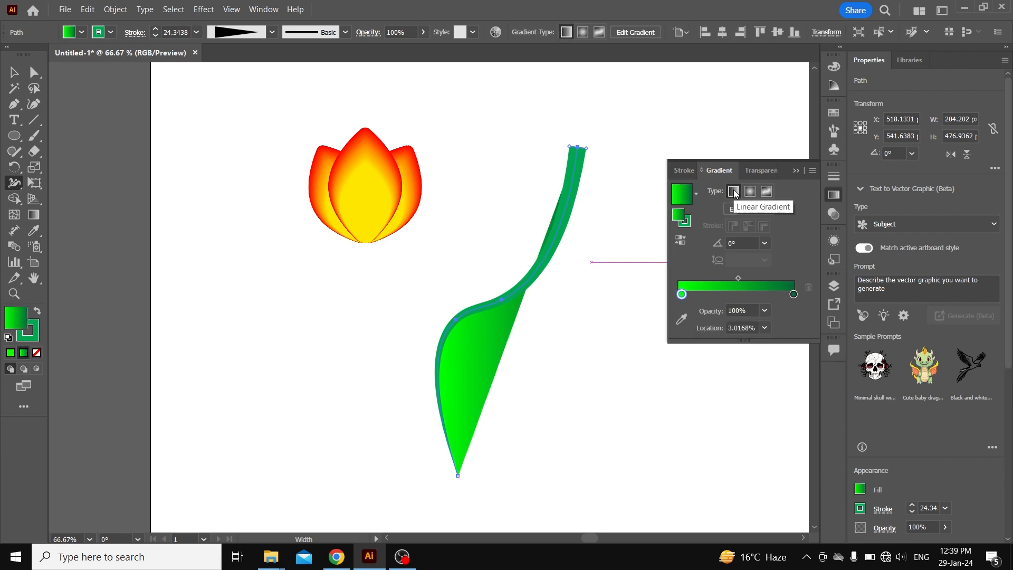
{"action": "left_click", "coordinate": [687, 222]}
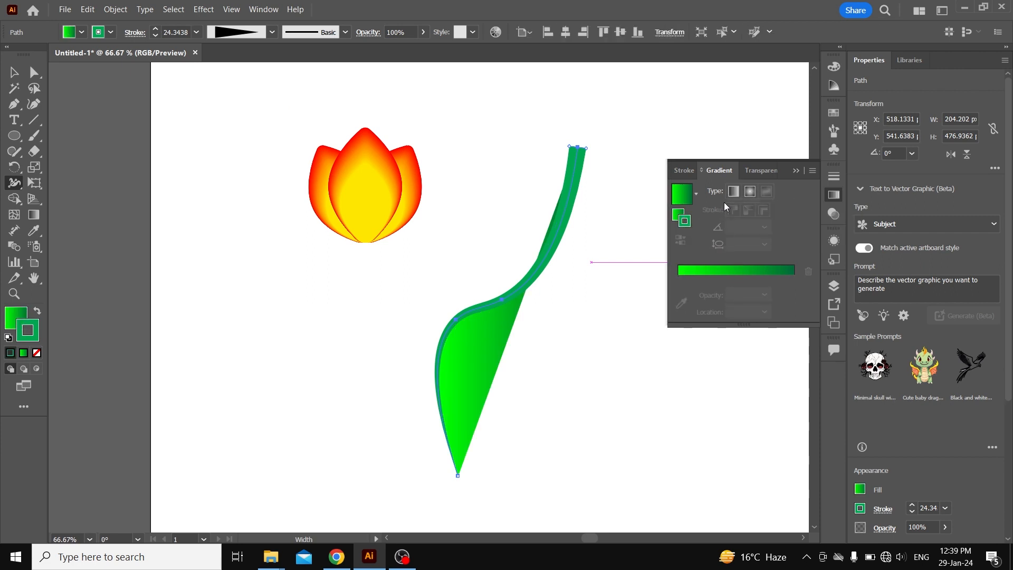
{"action": "left_click", "coordinate": [734, 191]}
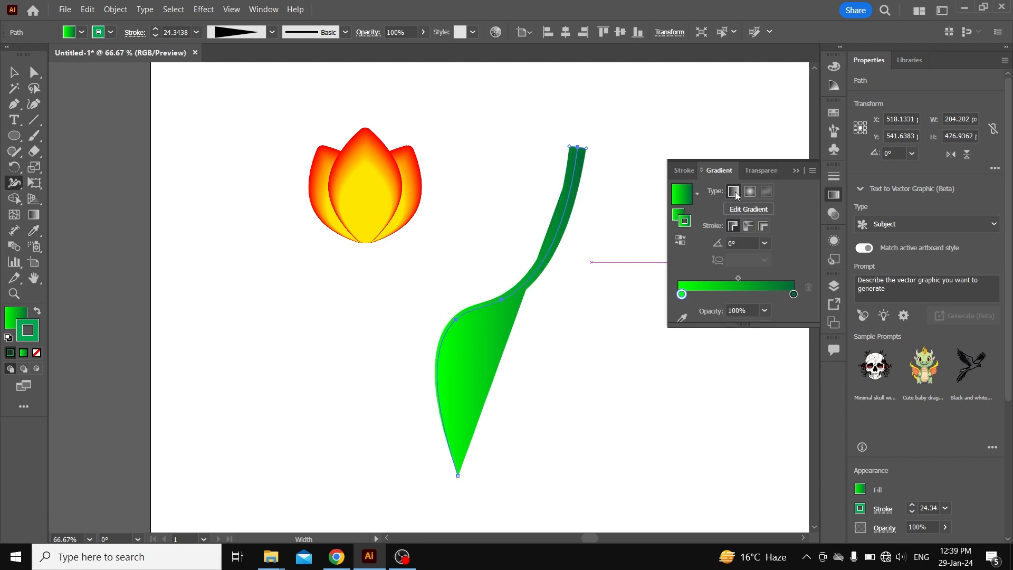
{"action": "left_click", "coordinate": [765, 224]}
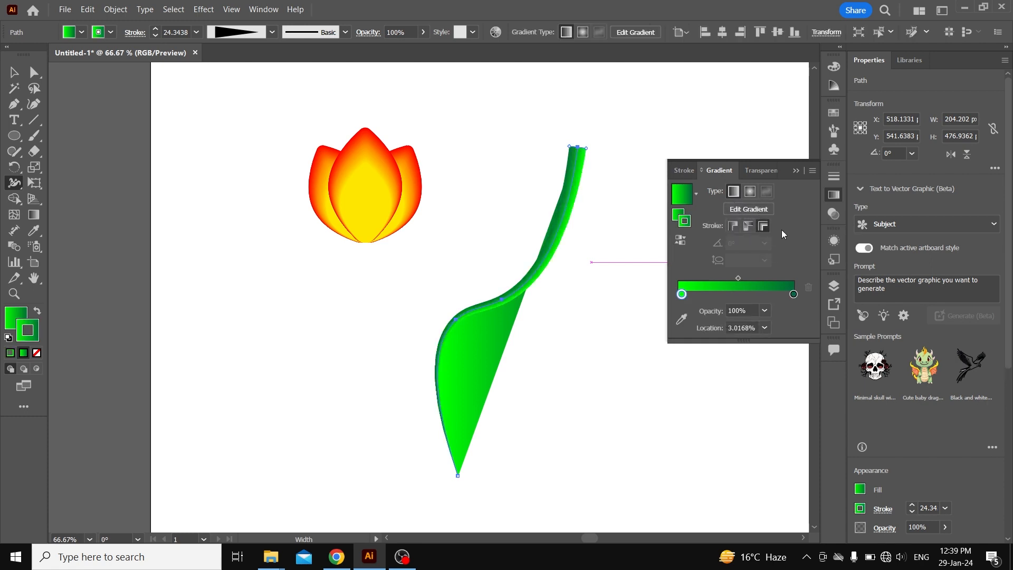
Remove the stem's gradient fill so that only the gradient stroke is kept
{"action": "left_click", "coordinate": [81, 31]}
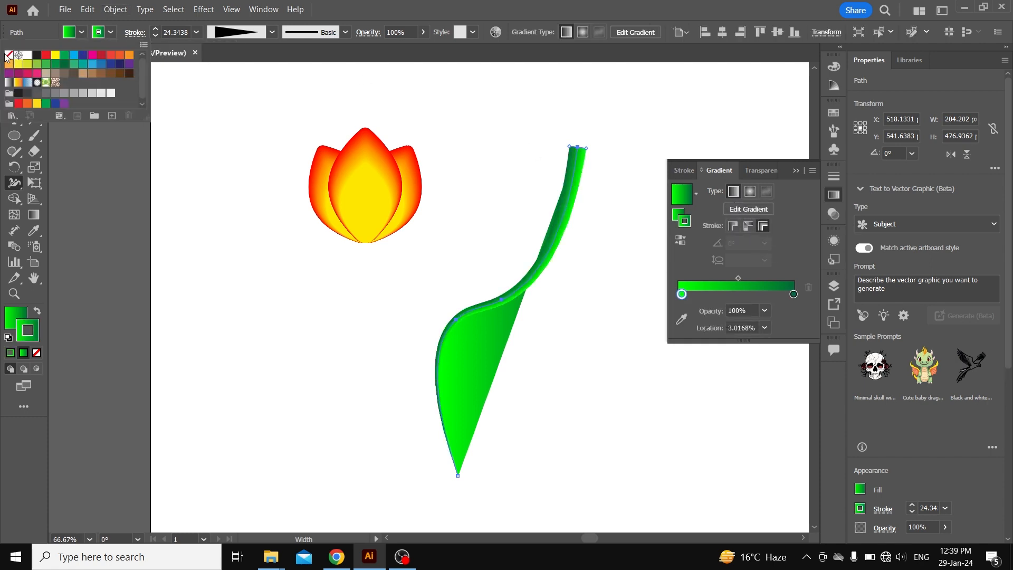
{"action": "left_click", "coordinate": [9, 55]}
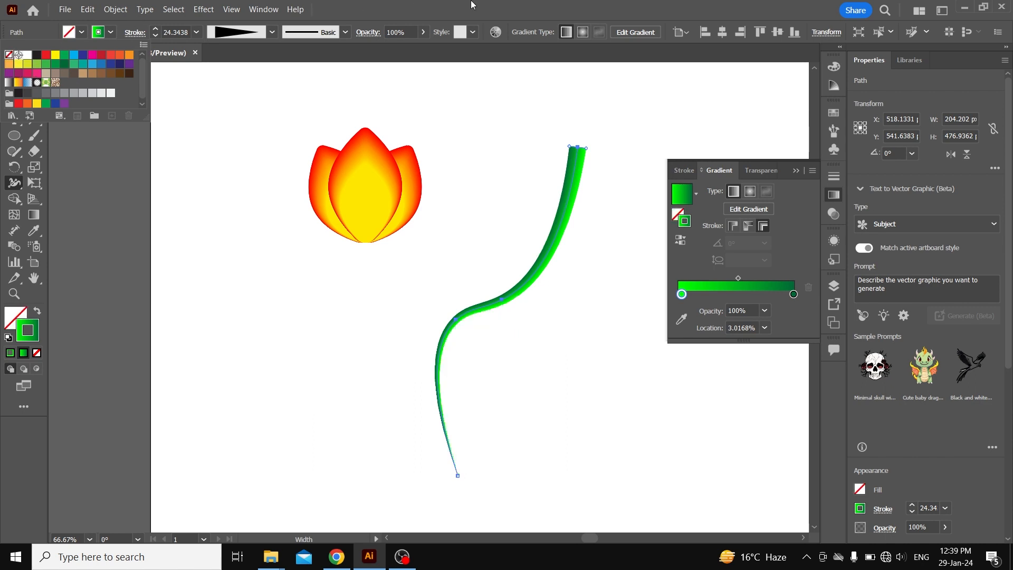
{"action": "left_click", "coordinate": [474, 13]}
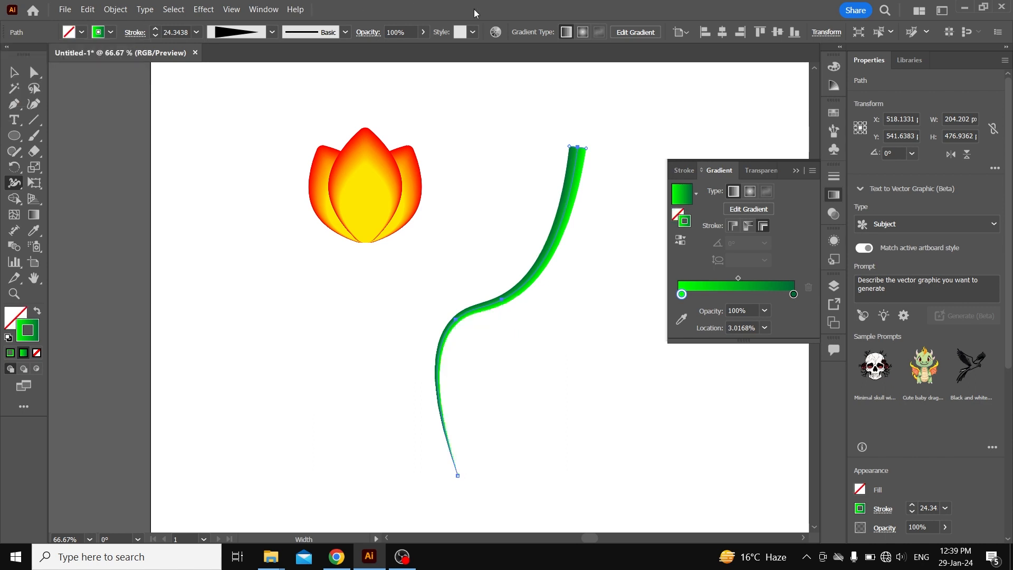
Scale the stem down to about 108 × 252 px and move its upper end onto the flower's base
{"action": "left_click", "coordinate": [14, 74]}
{"action": "left_click_drag", "start_coordinate": [578, 151], "coordinate": [512, 265]}
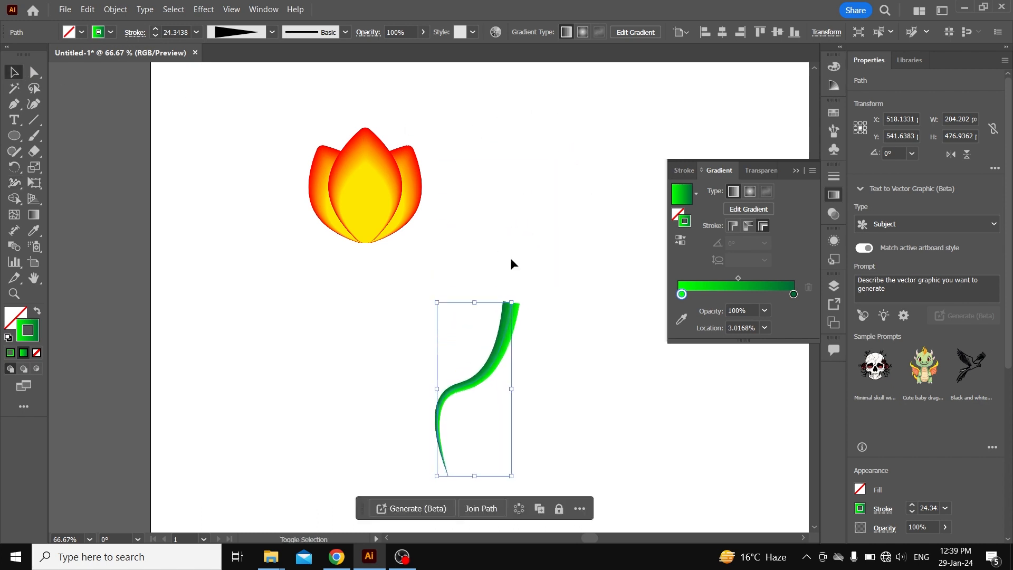
{"action": "left_click_drag", "start_coordinate": [496, 364], "coordinate": [348, 285]}
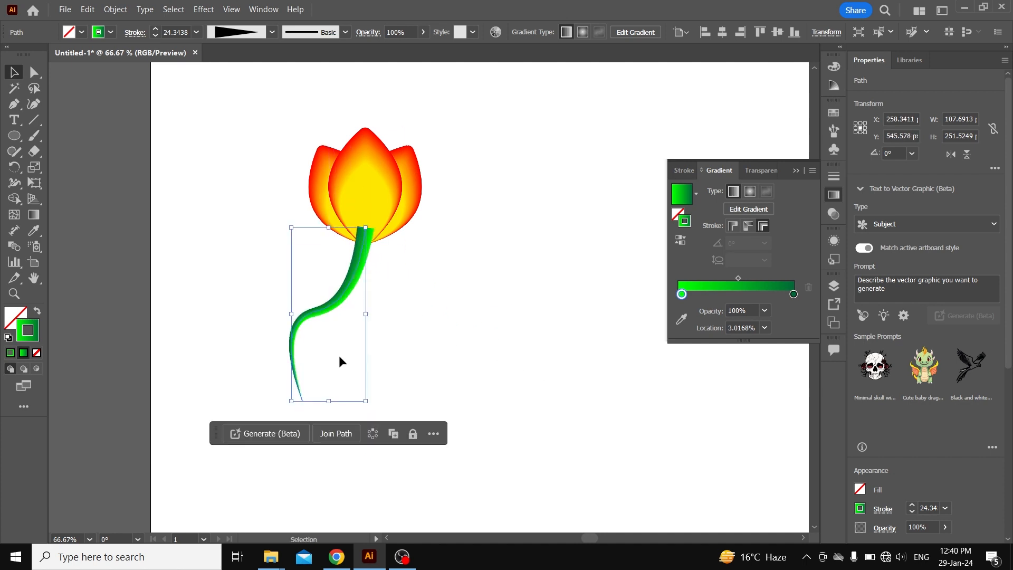
Rotate the stem by about 17° and realign its upper end with the centre of the flower's base
{"action": "left_click_drag", "start_coordinate": [370, 403], "coordinate": [401, 401]}
{"action": "left_click_drag", "start_coordinate": [330, 292], "coordinate": [352, 295]}
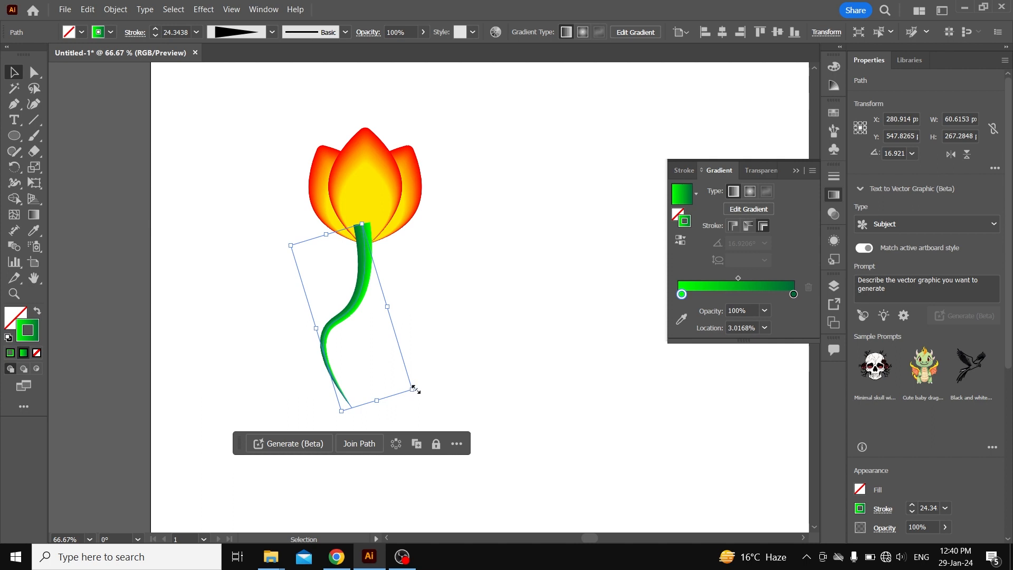
{"action": "left_click", "coordinate": [372, 297]}
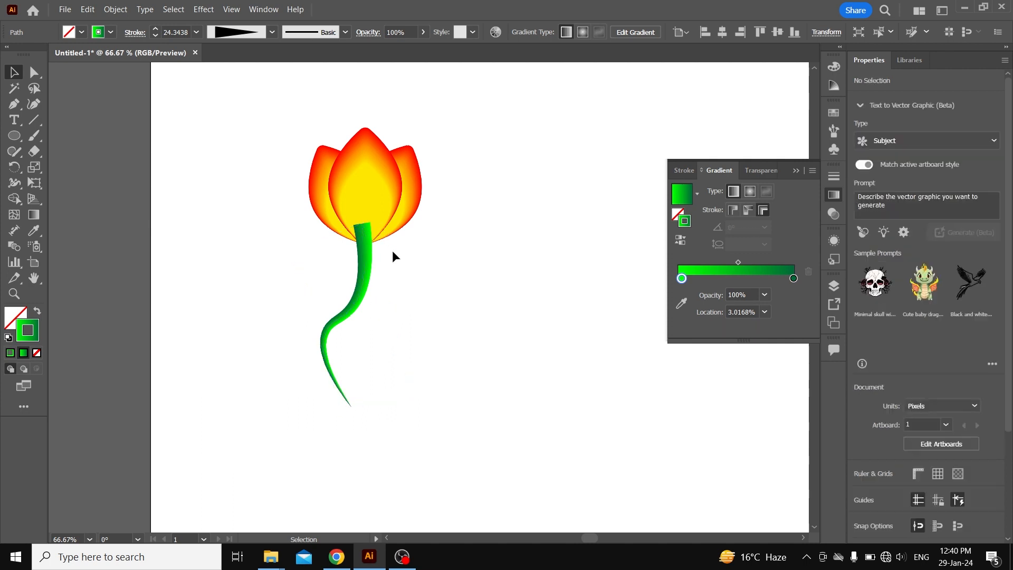
Narrow the stem's upper end to about 9.8 px and adjust its width just below the flower with the Width tool
{"action": "left_click", "coordinate": [366, 230]}
{"action": "scroll", "coordinate": [365, 229], "scroll_direction": "up", "scroll_amount": 7}
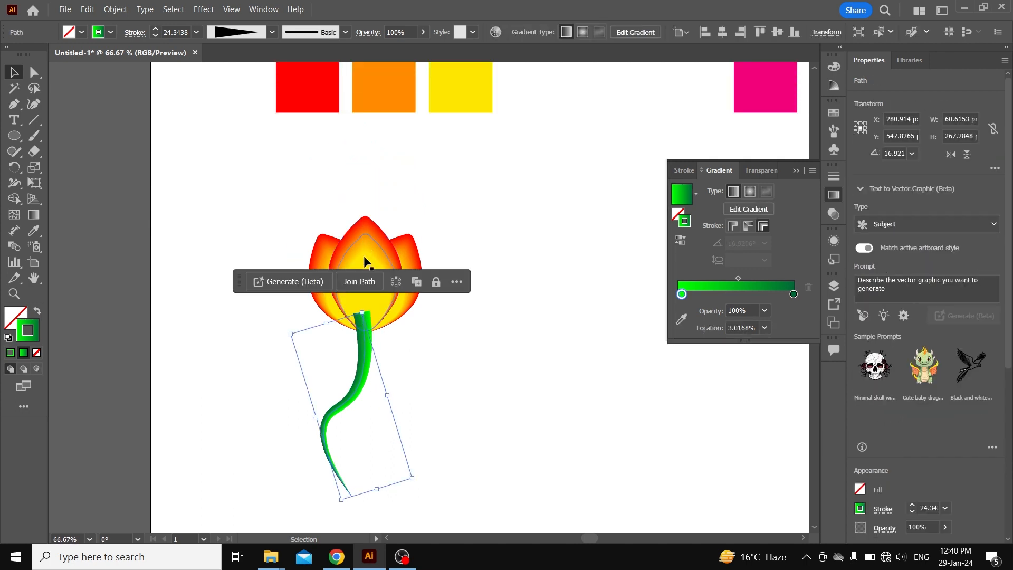
{"action": "scroll", "coordinate": [366, 259], "scroll_direction": "down", "scroll_amount": 6}
{"action": "key", "text": "super"}
{"action": "left_click", "coordinate": [481, 183]}
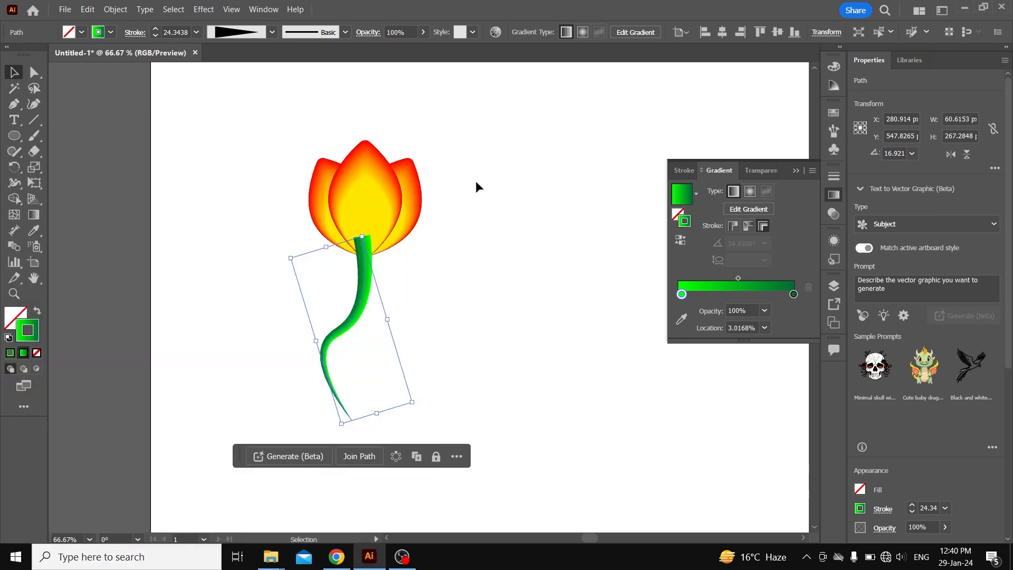
{"action": "scroll", "coordinate": [362, 244], "scroll_direction": "up", "scroll_amount": 2}
{"action": "scroll", "coordinate": [362, 236], "scroll_direction": "up", "scroll_amount": 7}
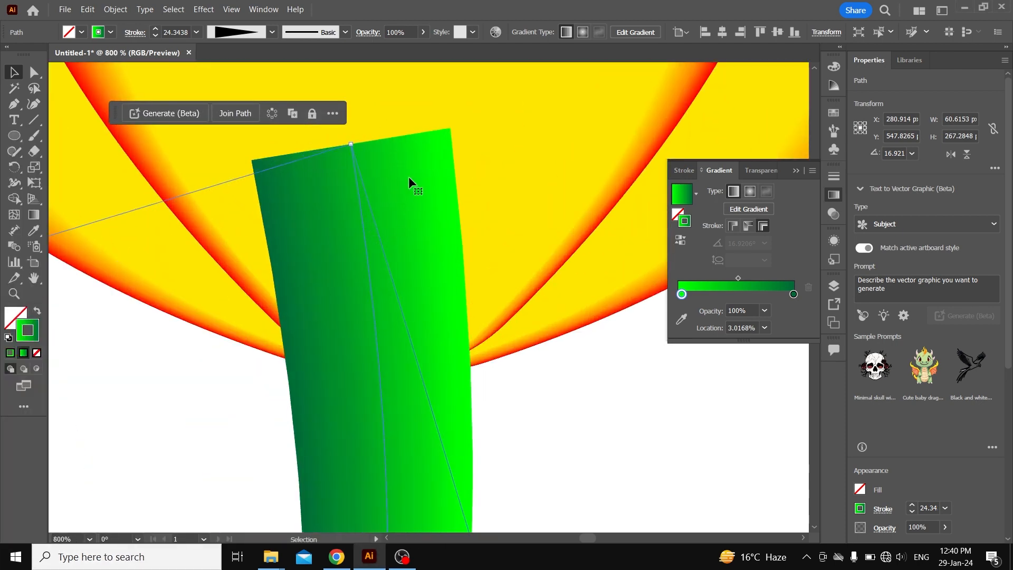
{"action": "key", "text": "shift+w"}
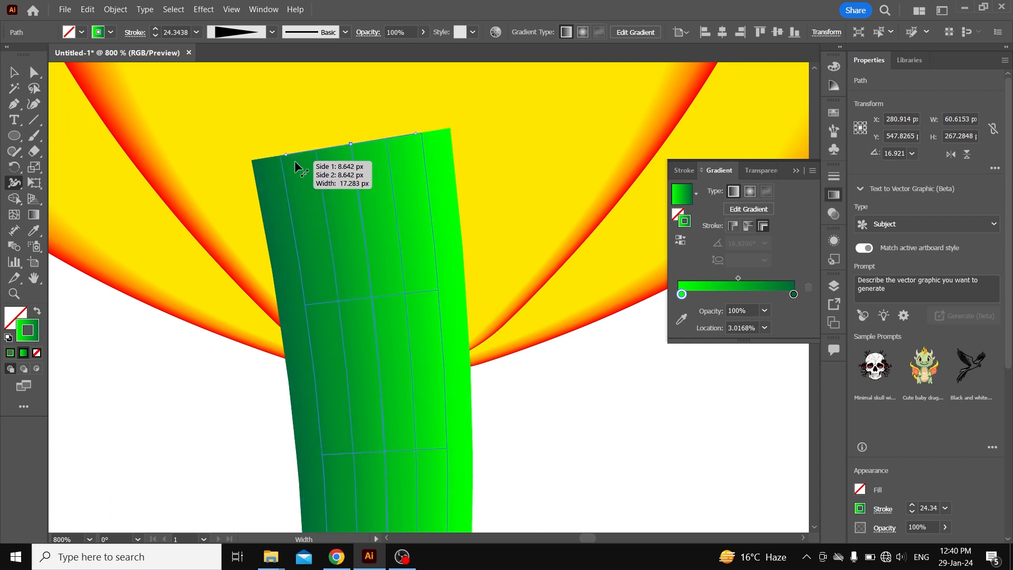
{"action": "scroll", "coordinate": [316, 160], "scroll_direction": "down", "scroll_amount": 5}
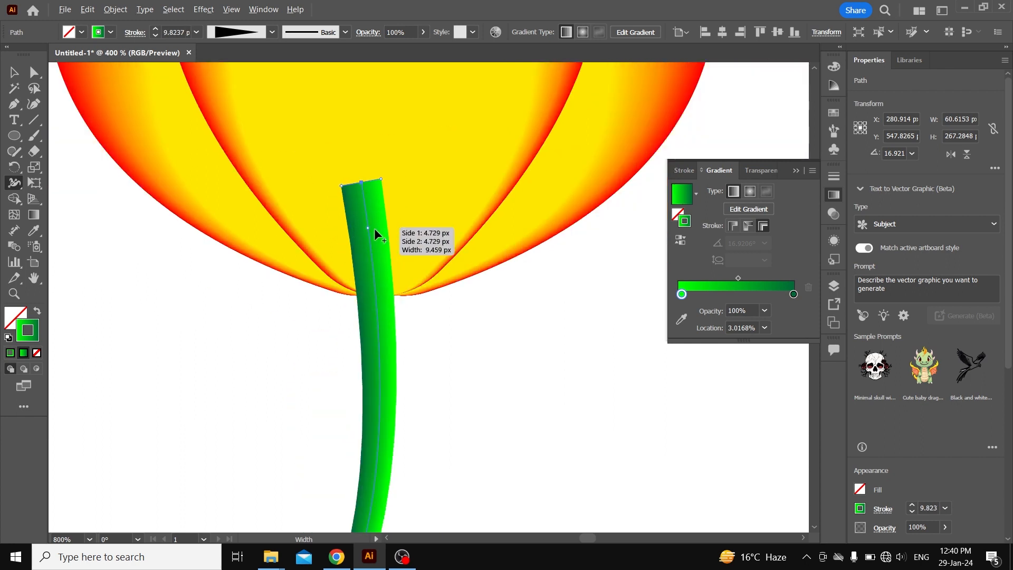
{"action": "left_click_drag", "start_coordinate": [375, 277], "coordinate": [379, 284]}
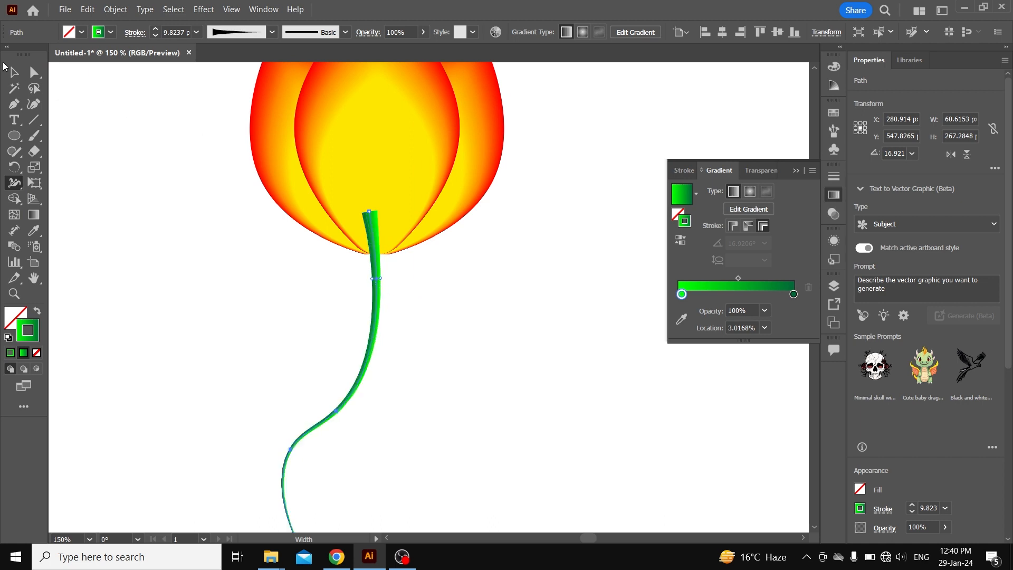
Place the stem behind the petals and shift it slightly down so its upper end is tucked under the flower's base
{"action": "left_click", "coordinate": [15, 72]}
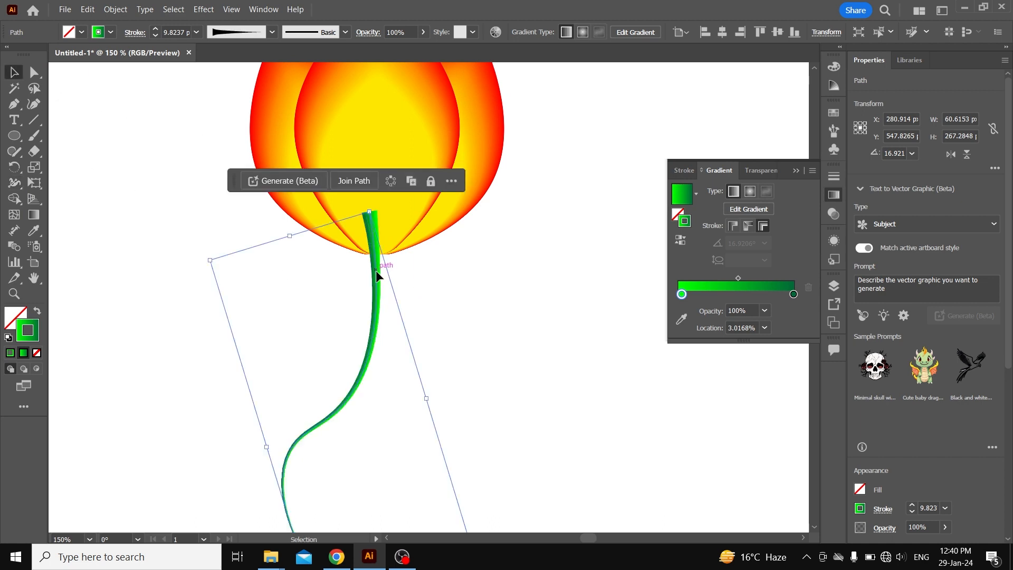
{"action": "left_click_drag", "start_coordinate": [376, 271], "coordinate": [381, 289]}
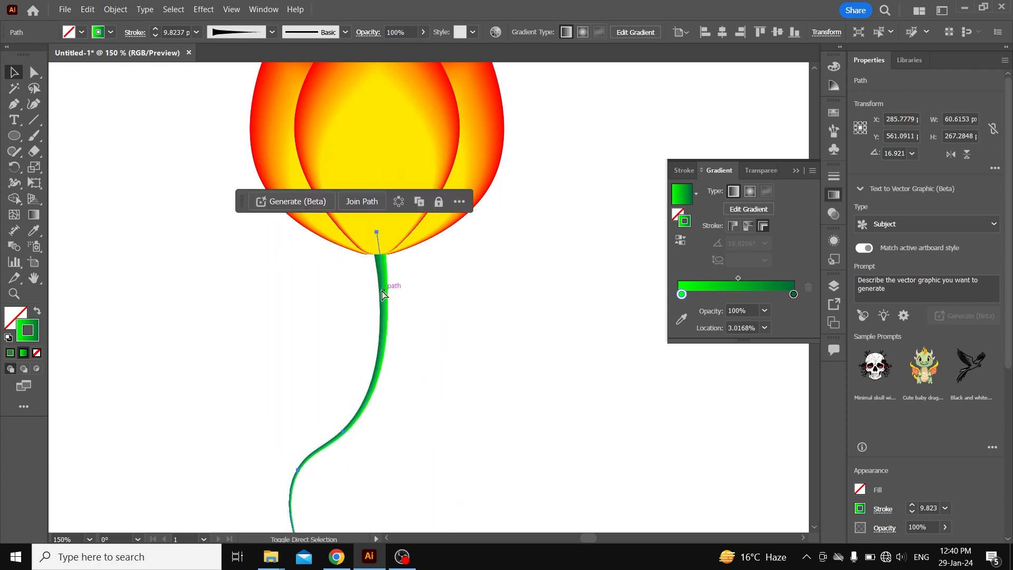
{"action": "left_click", "coordinate": [478, 275]}
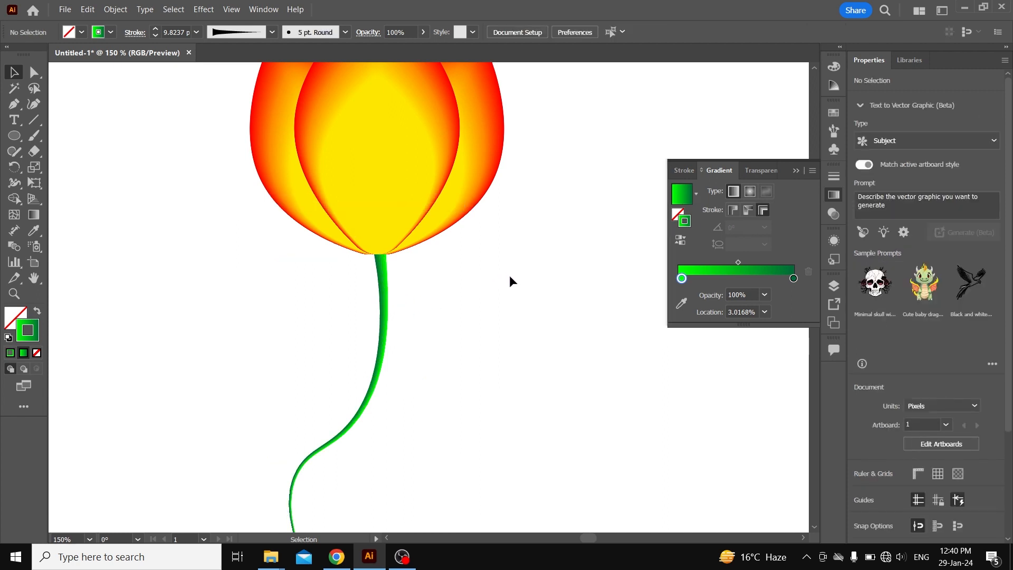
{"action": "key", "text": "z"}
{"action": "key", "text": "ctrl+0"}
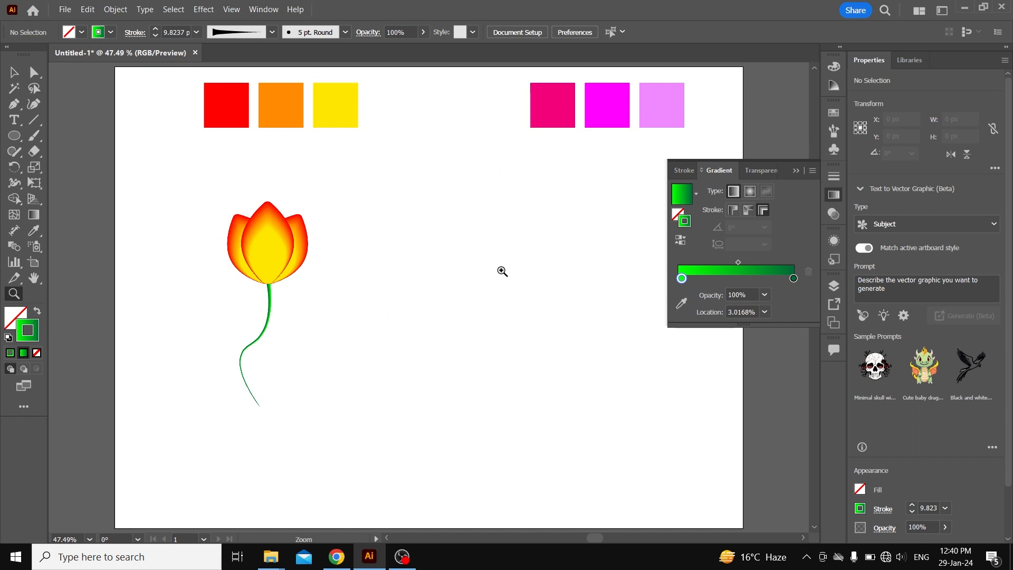
Enlarge the stem to about 84 × 337 px and move it back under the centre of the flower
{"action": "left_click", "coordinate": [796, 171]}
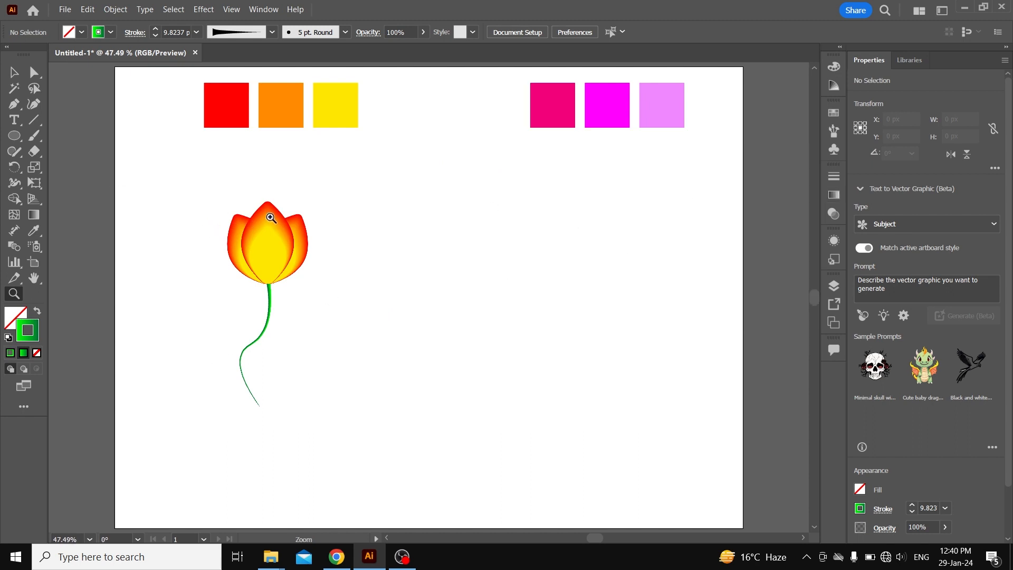
{"action": "left_click", "coordinate": [23, 70]}
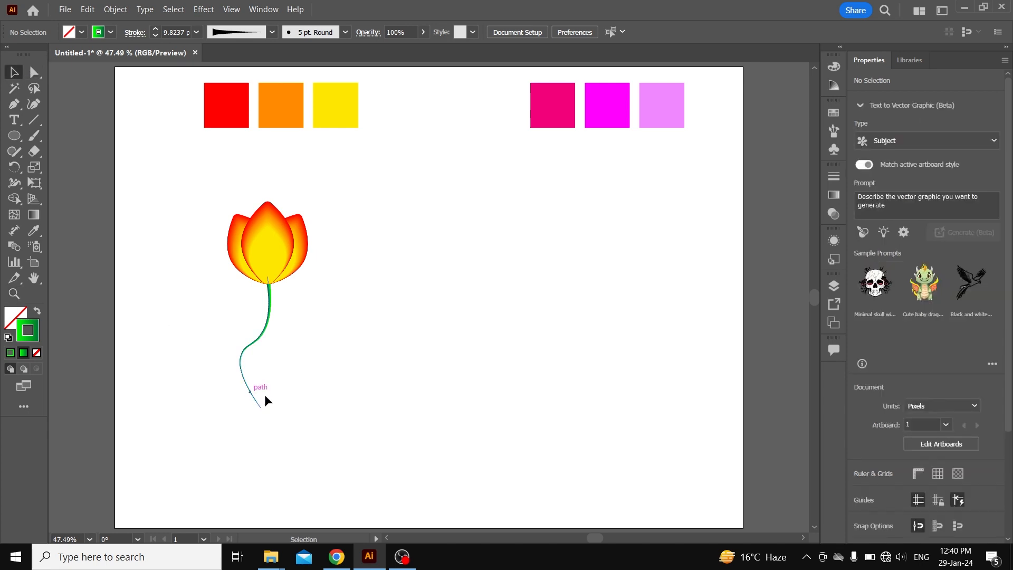
{"action": "left_click", "coordinate": [242, 347]}
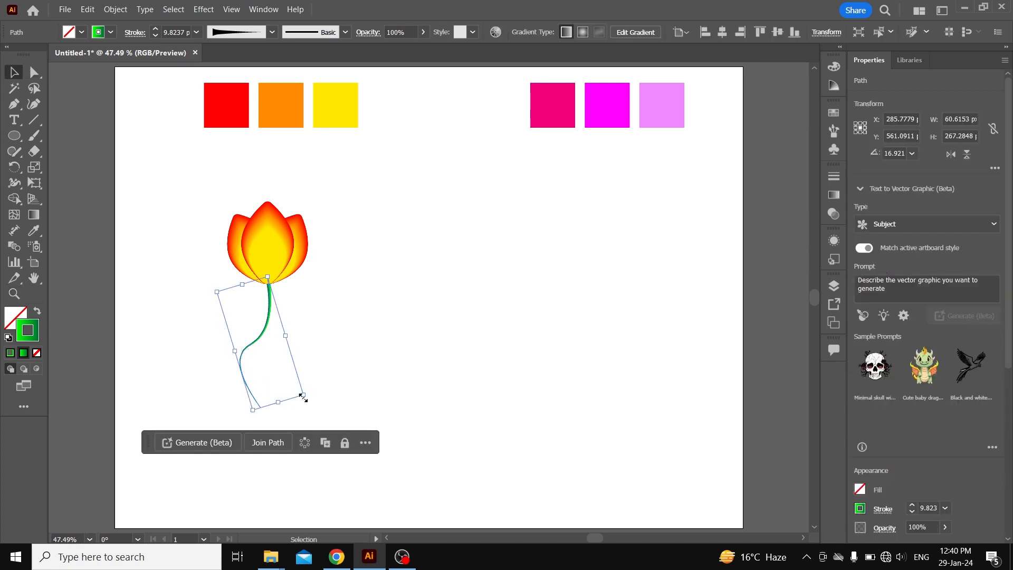
{"action": "left_click_drag", "start_coordinate": [303, 394], "coordinate": [329, 419]}
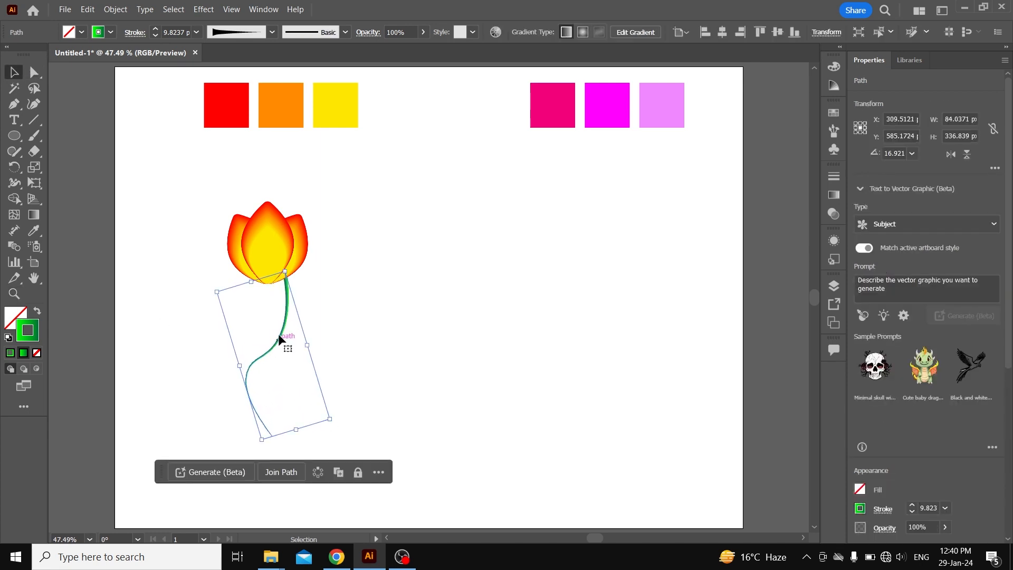
{"action": "left_click_drag", "start_coordinate": [280, 328], "coordinate": [265, 331]}
{"action": "left_click", "coordinate": [355, 328]}
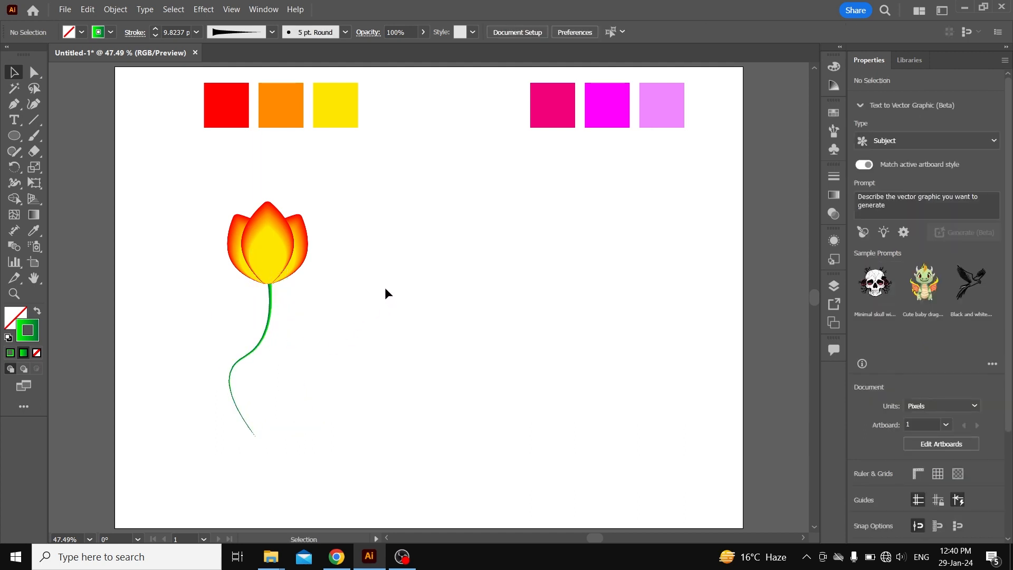
Draw an upright ellipse of about 101 × 170 px below the pink swatches and remove its stroke
{"action": "left_click", "coordinate": [15, 139]}
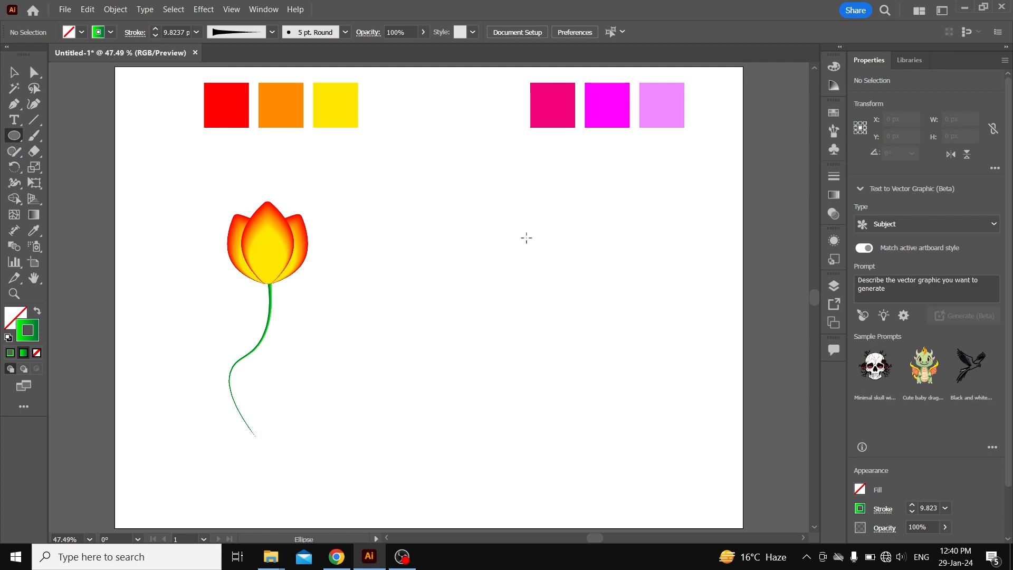
{"action": "left_click_drag", "start_coordinate": [487, 225], "coordinate": [537, 308]}
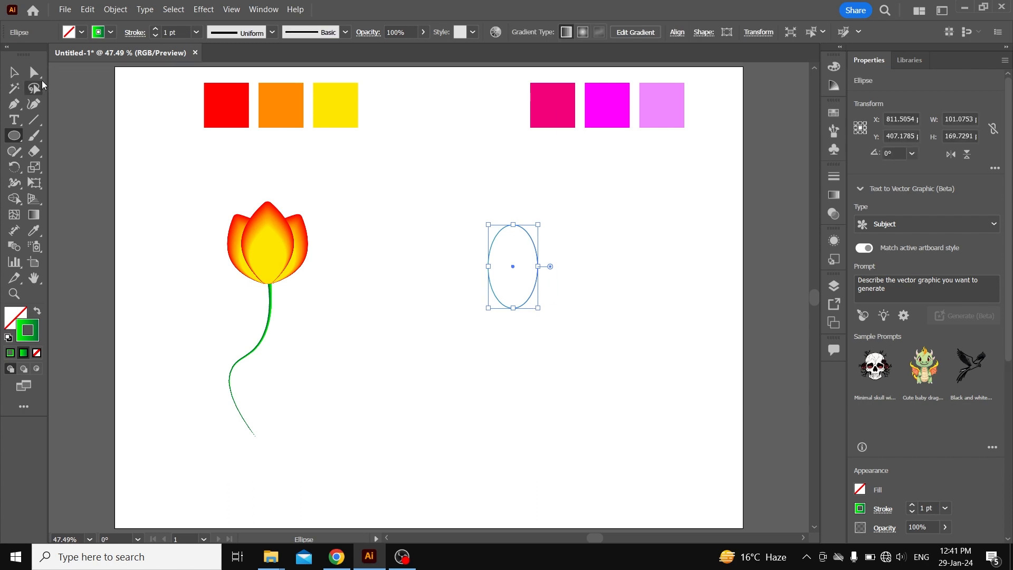
{"action": "left_click", "coordinate": [39, 74]}
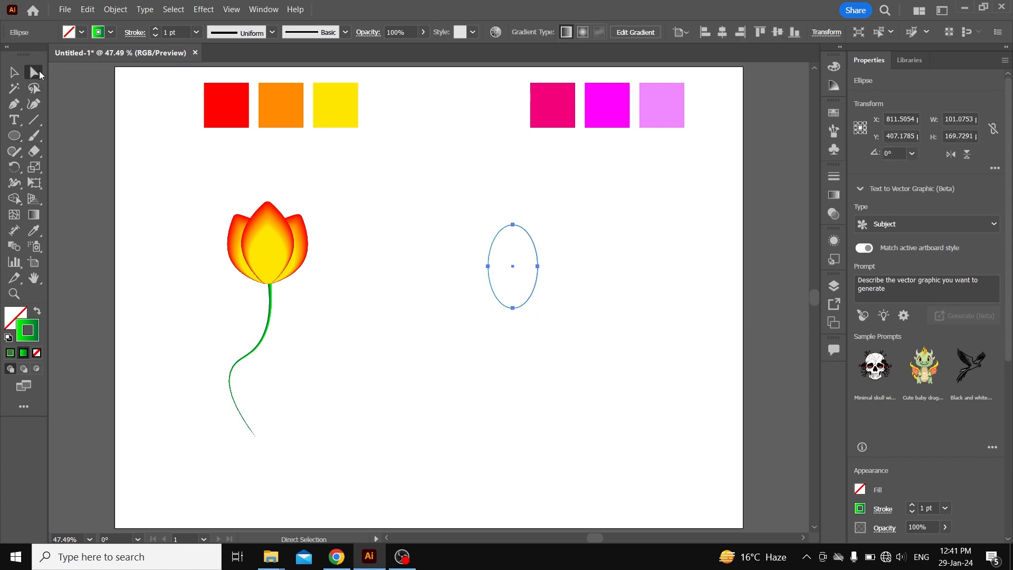
{"action": "left_click", "coordinate": [110, 33]}
{"action": "left_click", "coordinate": [10, 55]}
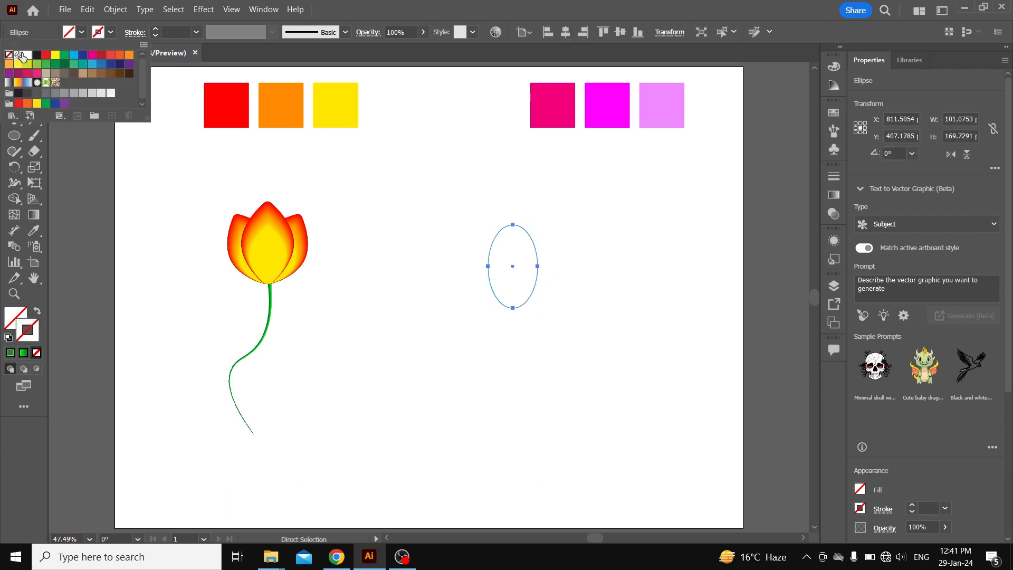
Fill the ellipse with the dark pink sampled from the first pink swatch using the Eyedropper
{"action": "left_click", "coordinate": [82, 34]}
{"action": "left_click", "coordinate": [55, 55]}
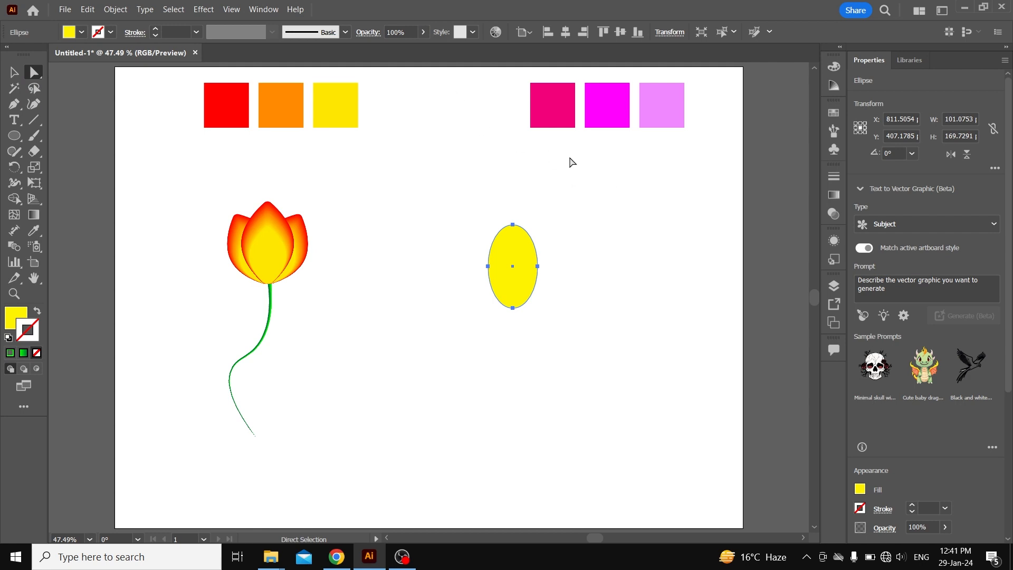
{"action": "left_click", "coordinate": [38, 231]}
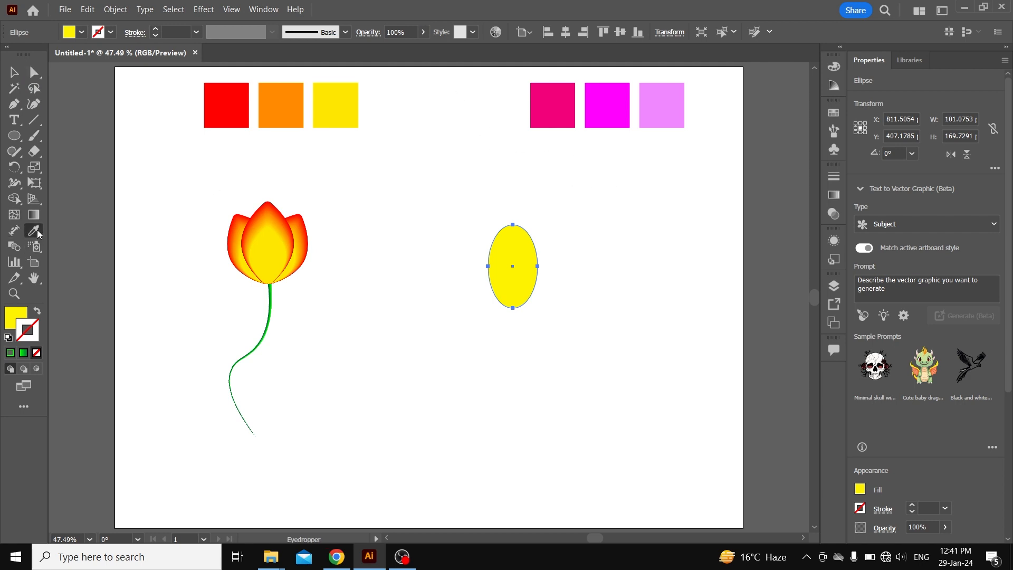
{"action": "left_click", "coordinate": [549, 100]}
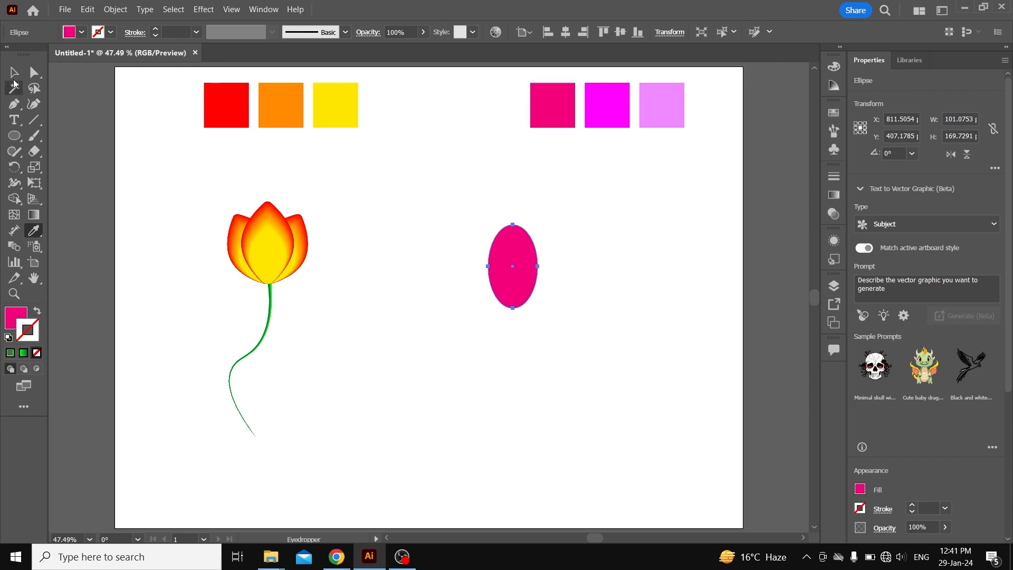
Duplicate the dark pink ellipse twice to form a horizontal row of three evenly aligned ellipses
{"action": "left_click", "coordinate": [17, 73]}
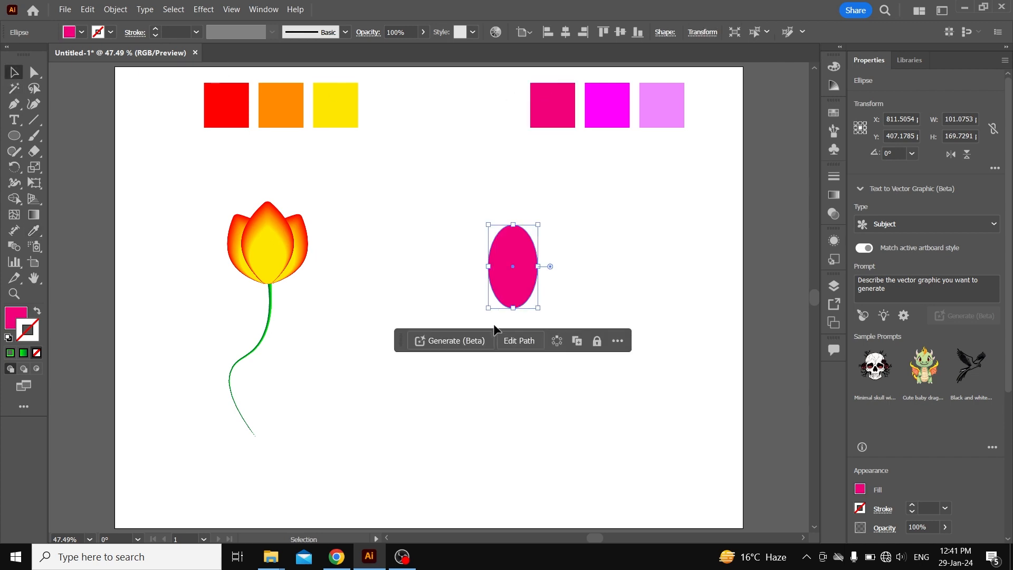
{"action": "left_click_drag", "start_coordinate": [518, 293], "coordinate": [579, 293]}
{"action": "left_click", "coordinate": [606, 288]}
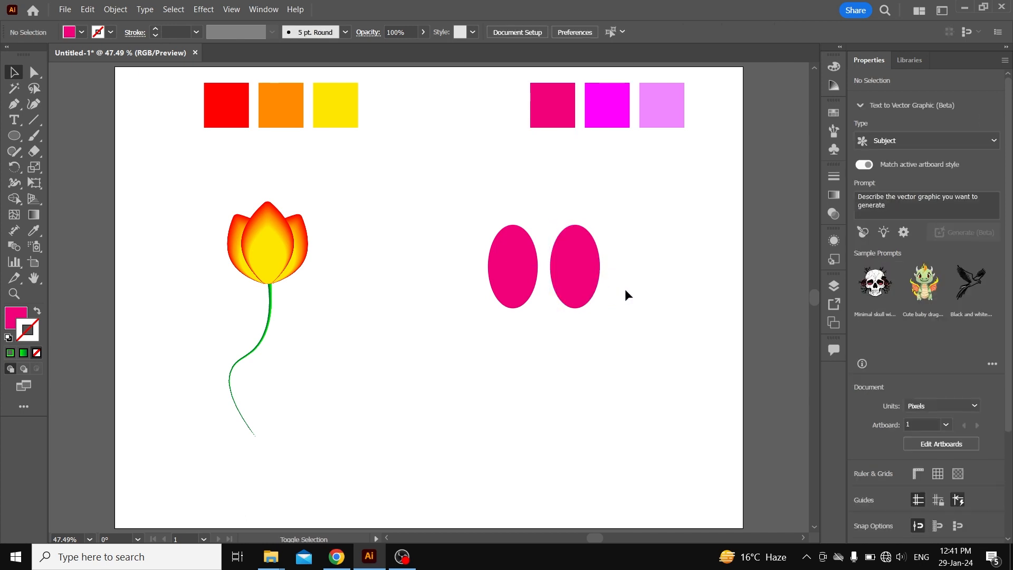
{"action": "left_click", "coordinate": [576, 288]}
{"action": "left_click_drag", "start_coordinate": [575, 285], "coordinate": [645, 285]}
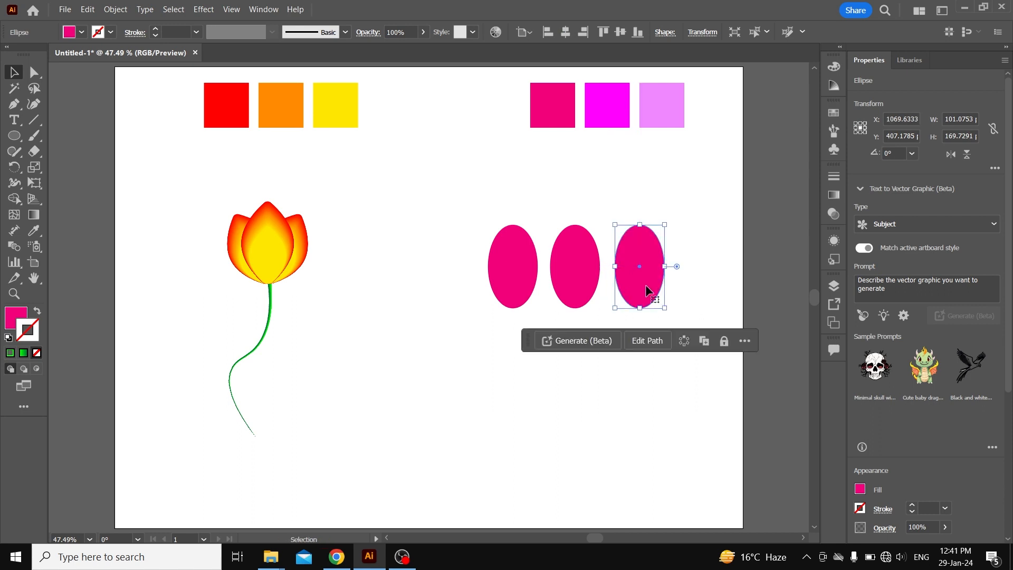
Fill the middle ellipse with the magenta swatch color and the last ellipse with the light pink swatch color using the Eyedropper
{"action": "left_click", "coordinate": [587, 271]}
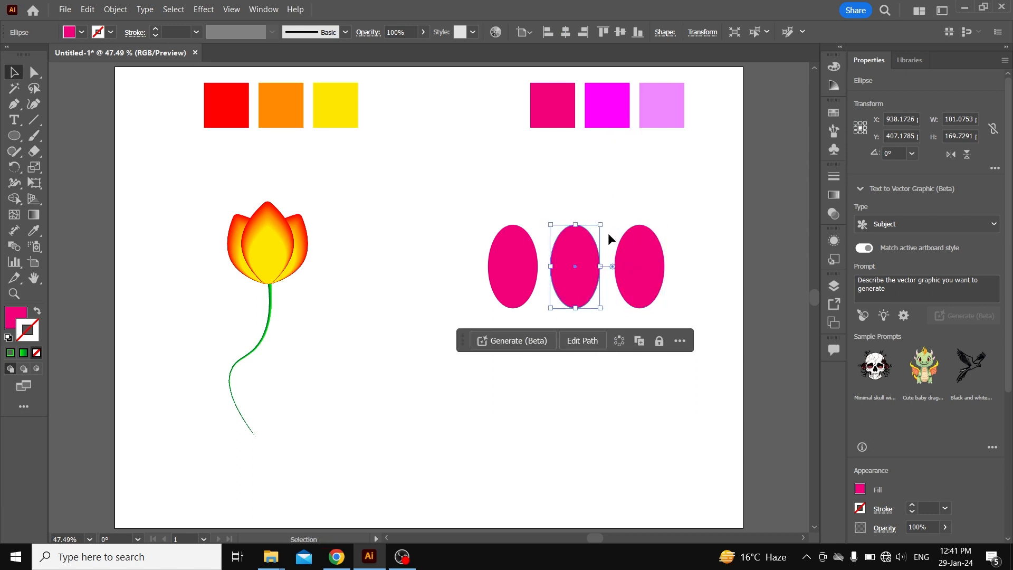
{"action": "left_click", "coordinate": [36, 230]}
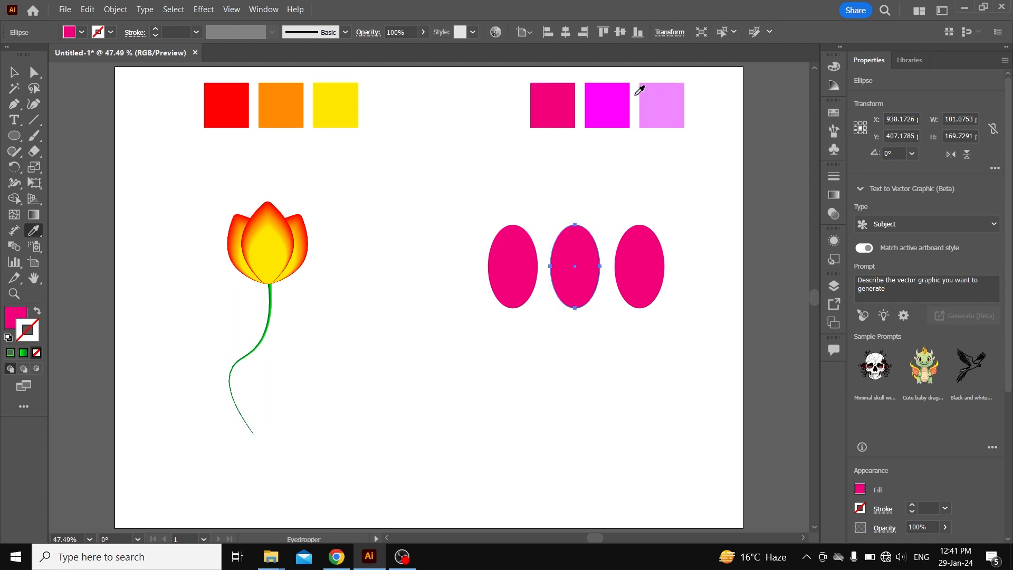
{"action": "left_click", "coordinate": [615, 92]}
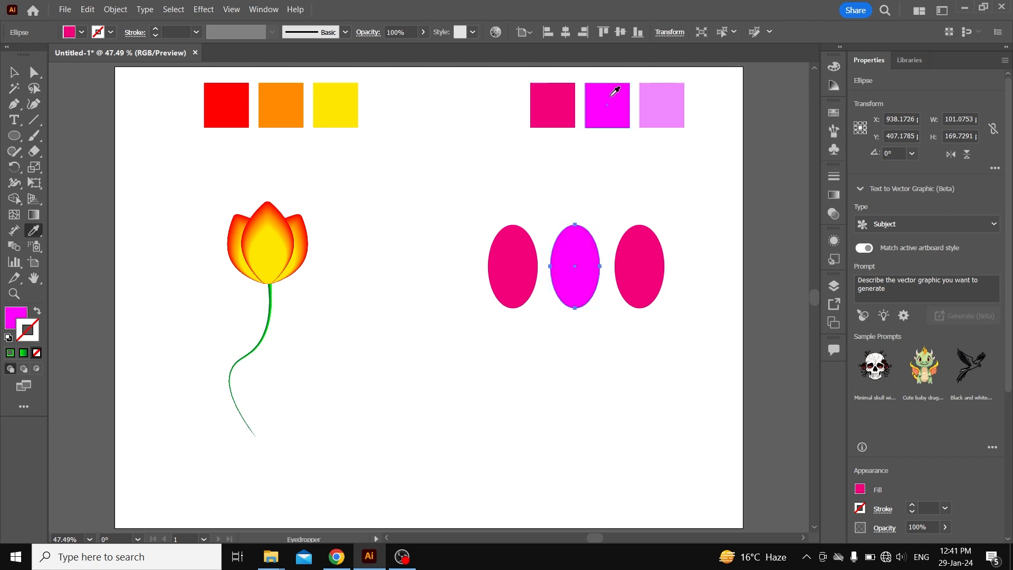
{"action": "left_click", "coordinate": [635, 267], "text": "ctrl"}
{"action": "left_click", "coordinate": [668, 102]}
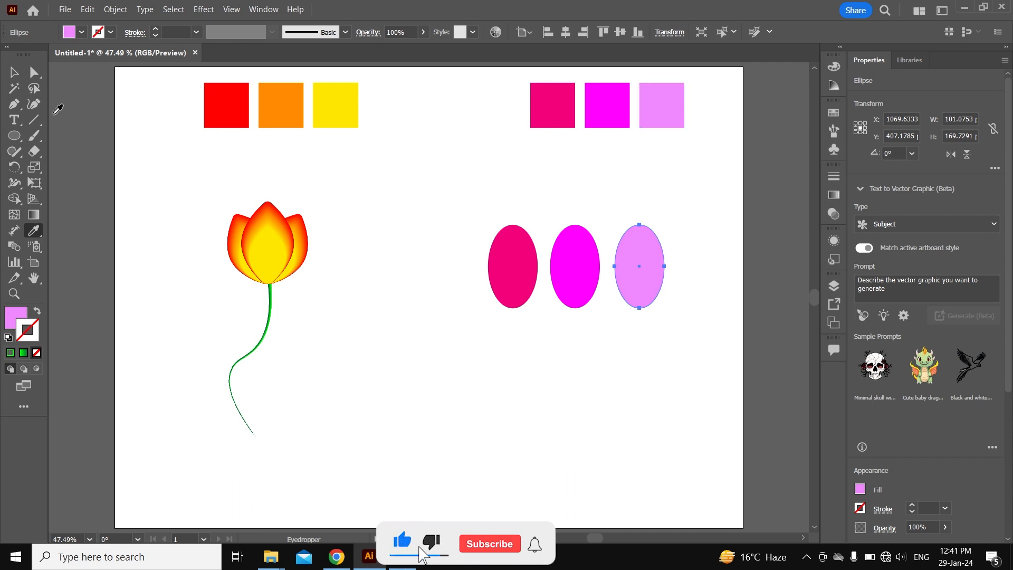
Convert the lower and upper anchor points of the dark pink ellipse to corners, giving it a pointed petal shape
{"action": "key", "text": "v"}
{"action": "left_click", "coordinate": [530, 284]}
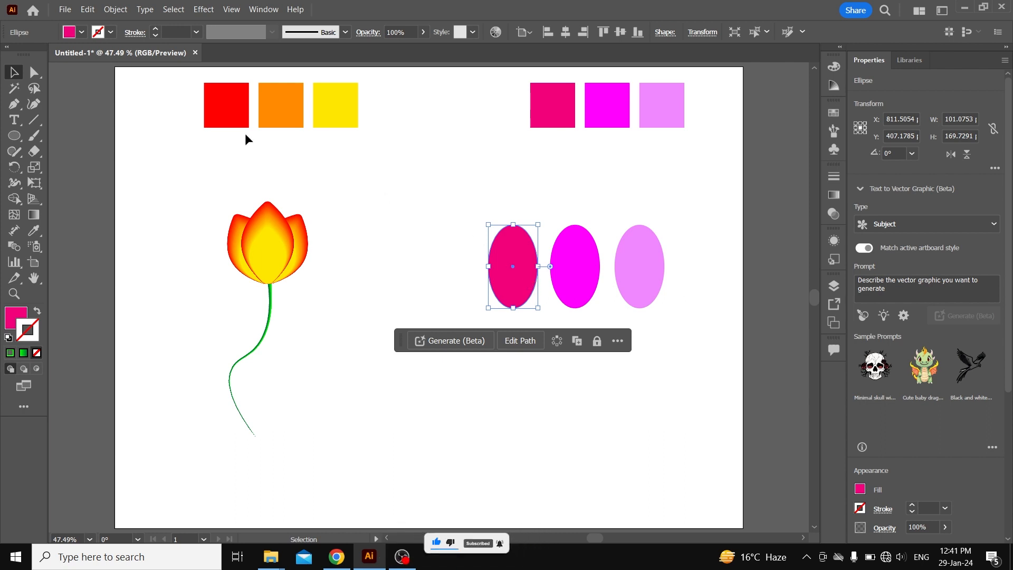
{"action": "key", "text": "a"}
{"action": "left_click", "coordinate": [512, 308]}
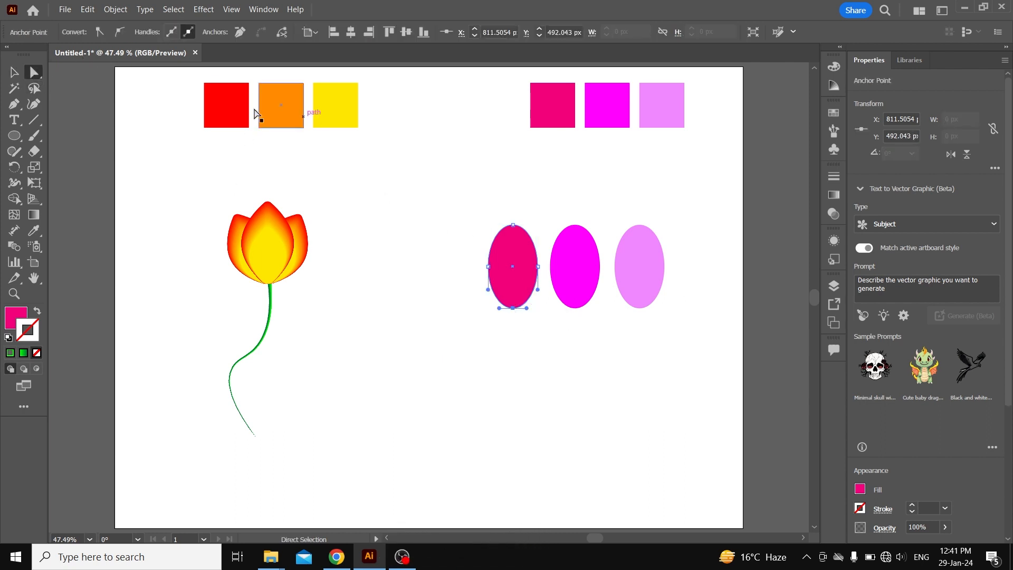
{"action": "left_click", "coordinate": [100, 31]}
{"action": "left_click", "coordinate": [513, 224]}
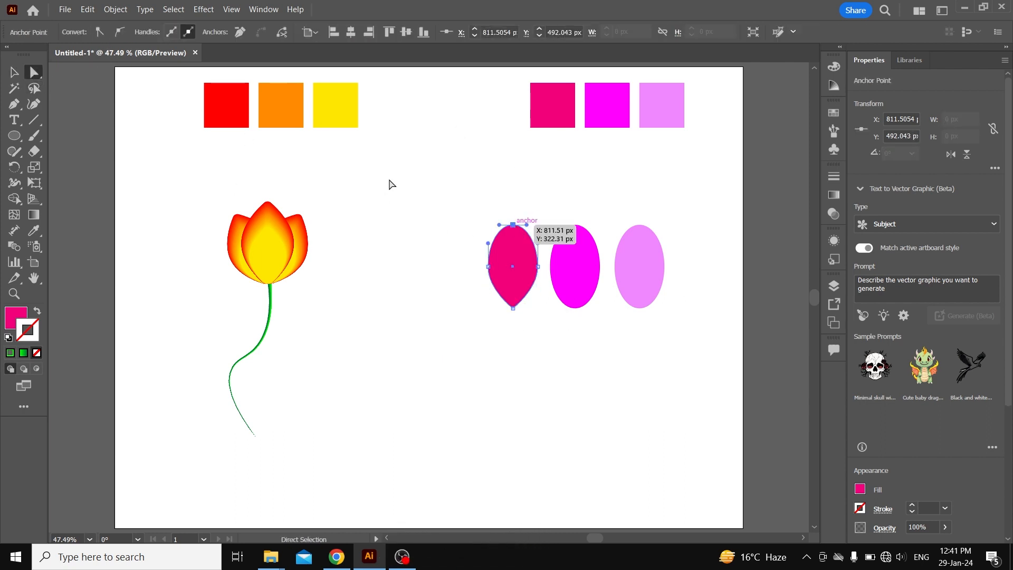
{"action": "left_click", "coordinate": [100, 32]}
Round both tips of the dark pink petal slightly, with a corner radius of about 5.76 px at the upper tip
{"action": "scroll", "coordinate": [536, 271], "scroll_direction": "up", "scroll_amount": 4}
{"action": "scroll", "coordinate": [531, 272], "scroll_direction": "down", "scroll_amount": 2}
{"action": "scroll", "coordinate": [533, 272], "scroll_direction": "up", "scroll_amount": 2}
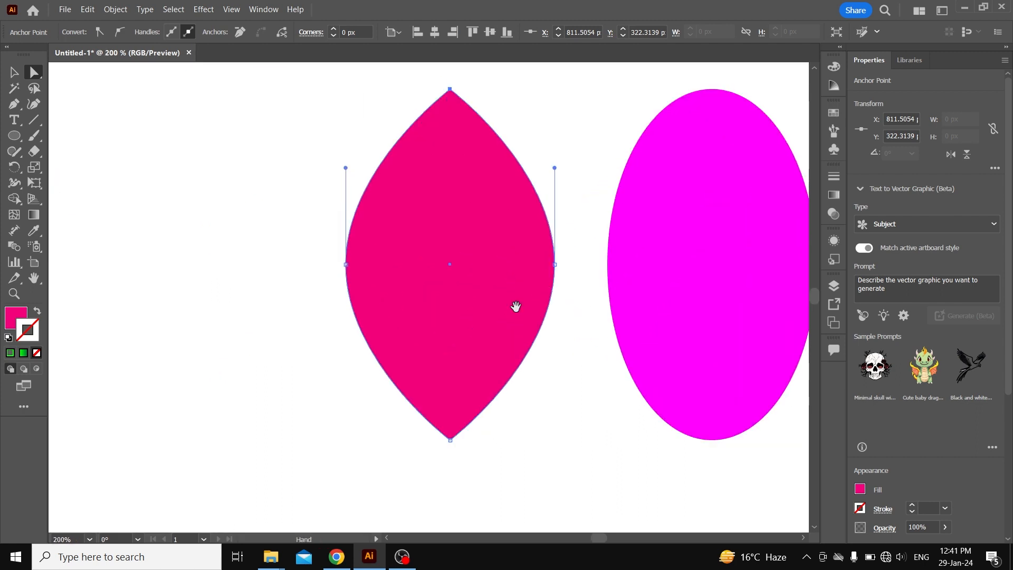
{"action": "left_click", "coordinate": [411, 434]}
{"action": "left_click_drag", "start_coordinate": [411, 425], "coordinate": [411, 405]}
{"action": "scroll", "coordinate": [430, 132], "scroll_direction": "up", "scroll_amount": 1}
{"action": "left_click", "coordinate": [414, 120]}
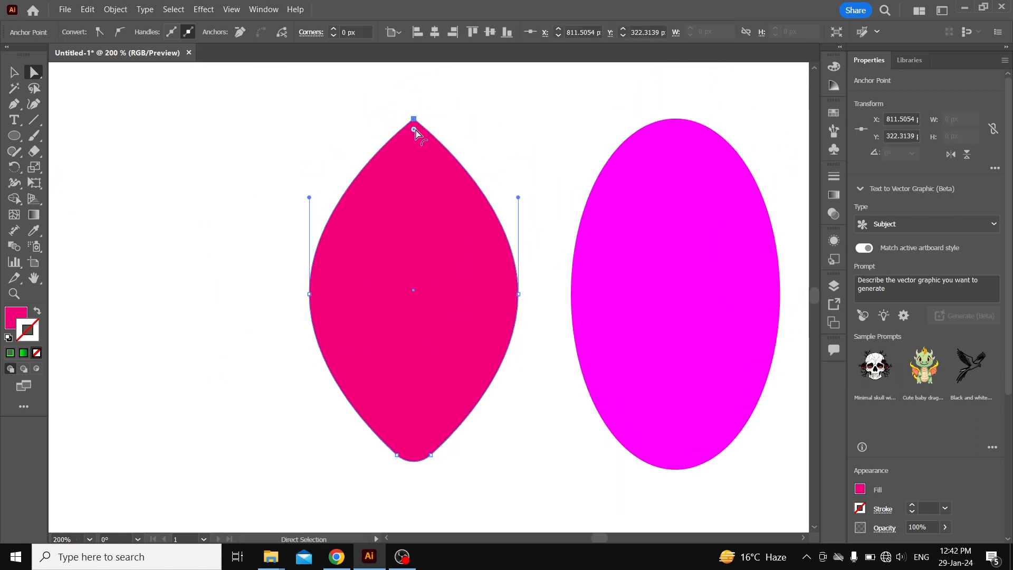
{"action": "left_click_drag", "start_coordinate": [413, 128], "coordinate": [414, 137]}
Delete the magenta and light pink ellipses, keeping only the dark pink petal
{"action": "scroll", "coordinate": [526, 231], "scroll_direction": "down", "scroll_amount": 2}
{"action": "left_click_drag", "start_coordinate": [586, 244], "coordinate": [495, 275]}
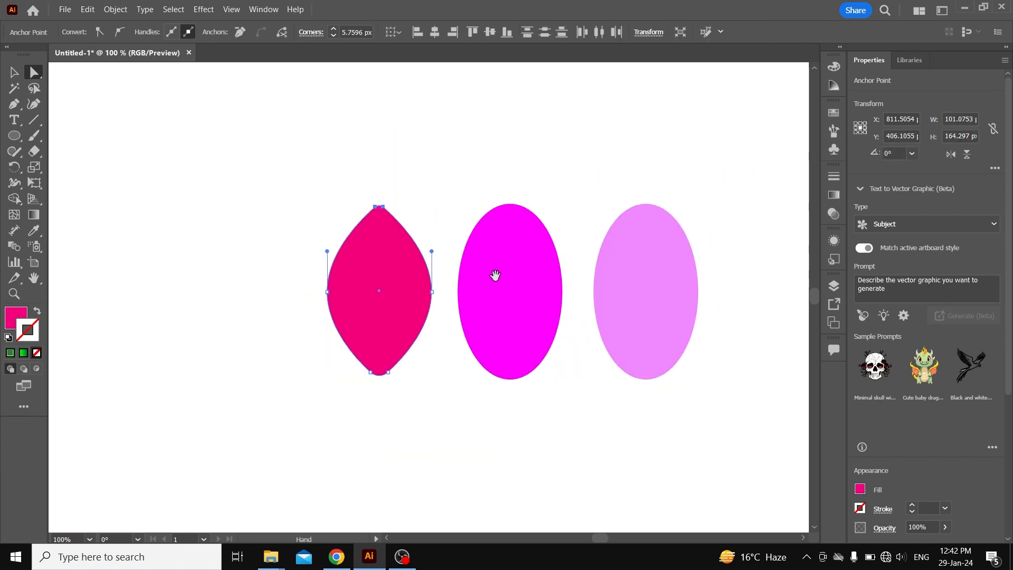
{"action": "left_click_drag", "start_coordinate": [463, 174], "coordinate": [662, 379]}
{"action": "key", "text": "Delete"}
{"action": "left_click_drag", "start_coordinate": [636, 245], "coordinate": [754, 440]}
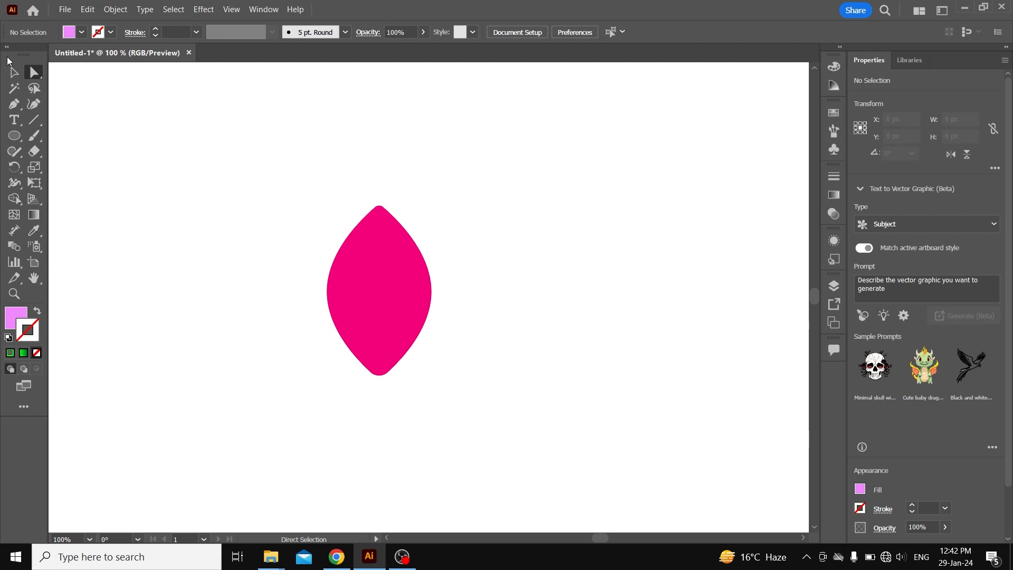
{"action": "left_click", "coordinate": [14, 71]}
{"action": "left_click_drag", "start_coordinate": [653, 204], "coordinate": [436, 425]}
{"action": "left_click", "coordinate": [436, 426]}
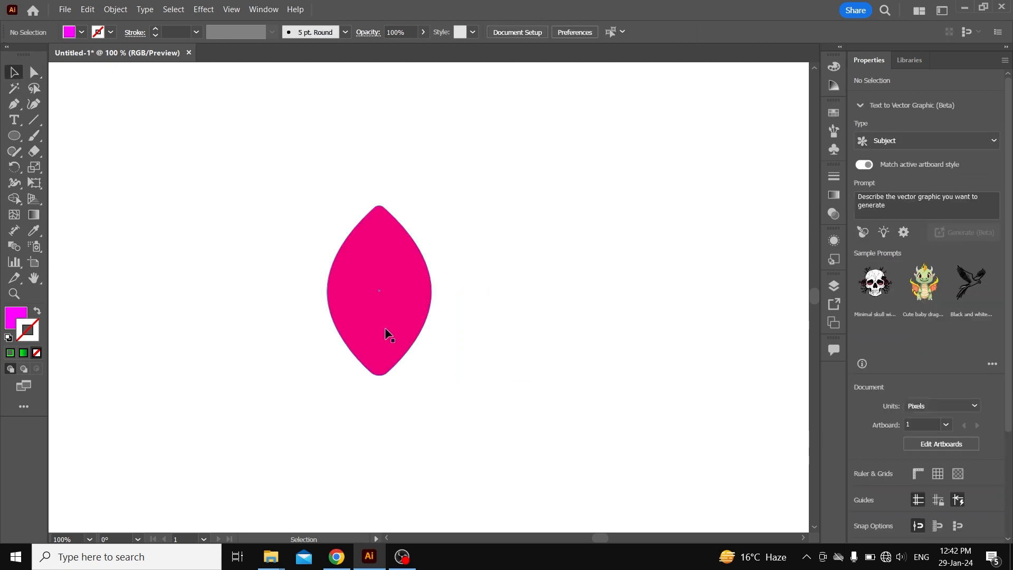
Duplicate the dark pink petal twice in a row and fill the middle copy with the magenta swatch color and the last with light pink
{"action": "left_click_drag", "start_coordinate": [384, 327], "coordinate": [613, 320]}
{"action": "scroll", "coordinate": [505, 302], "scroll_direction": "up", "scroll_amount": 3}
{"action": "scroll", "coordinate": [505, 302], "scroll_direction": "right", "scroll_amount": 1}
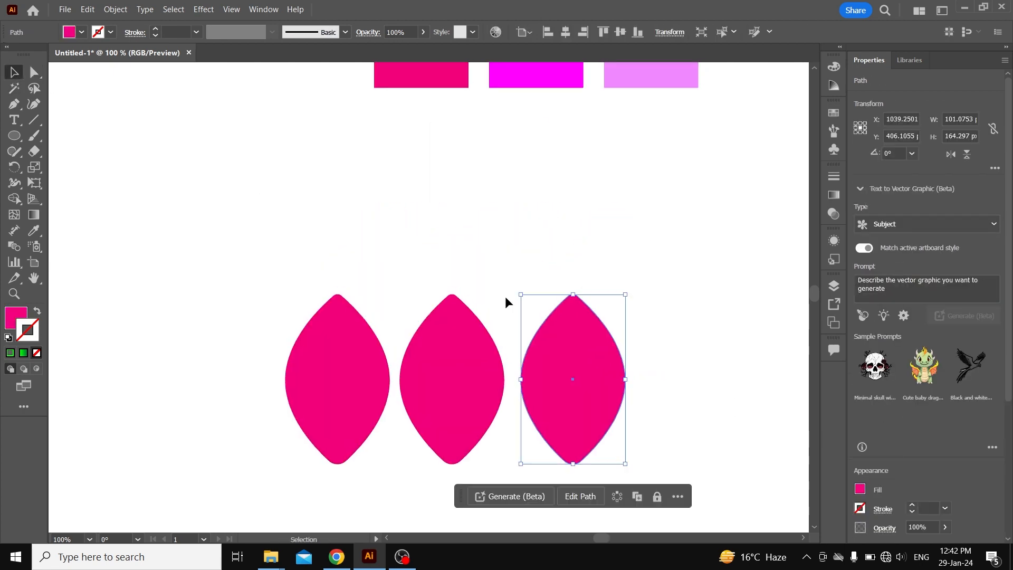
{"action": "left_click", "coordinate": [34, 230]}
{"action": "left_click", "coordinate": [644, 72]}
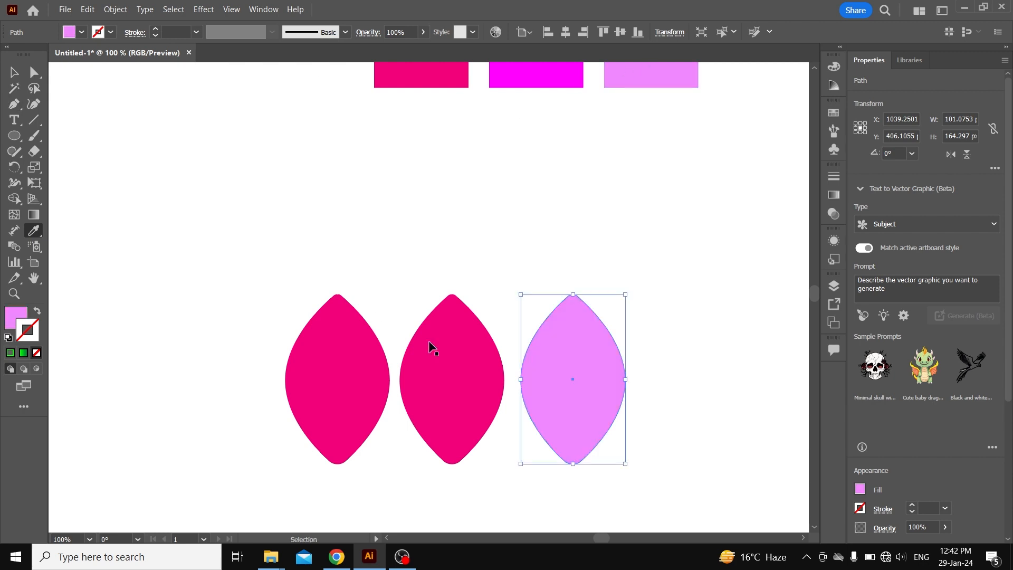
{"action": "left_click", "coordinate": [428, 340], "text": "ctrl"}
{"action": "left_click", "coordinate": [558, 68]}
{"action": "left_click", "coordinate": [12, 77]}
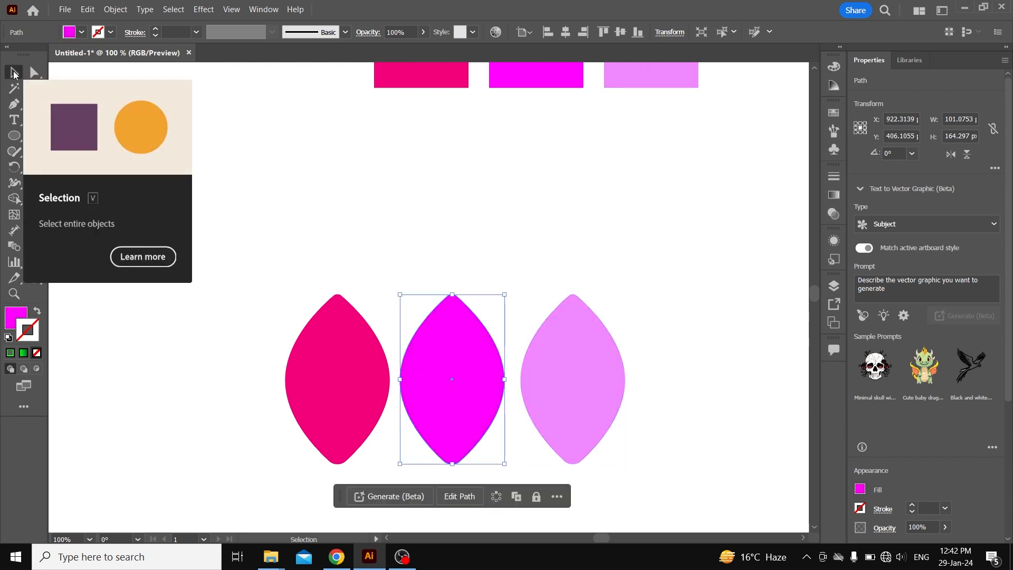
{"action": "left_click", "coordinate": [272, 289]}
Shrink the magenta petal proportionally and place it centred over the dark pink petal with their lower tips aligned
{"action": "left_click", "coordinate": [477, 359]}
{"action": "left_click_drag", "start_coordinate": [505, 294], "coordinate": [492, 333]}
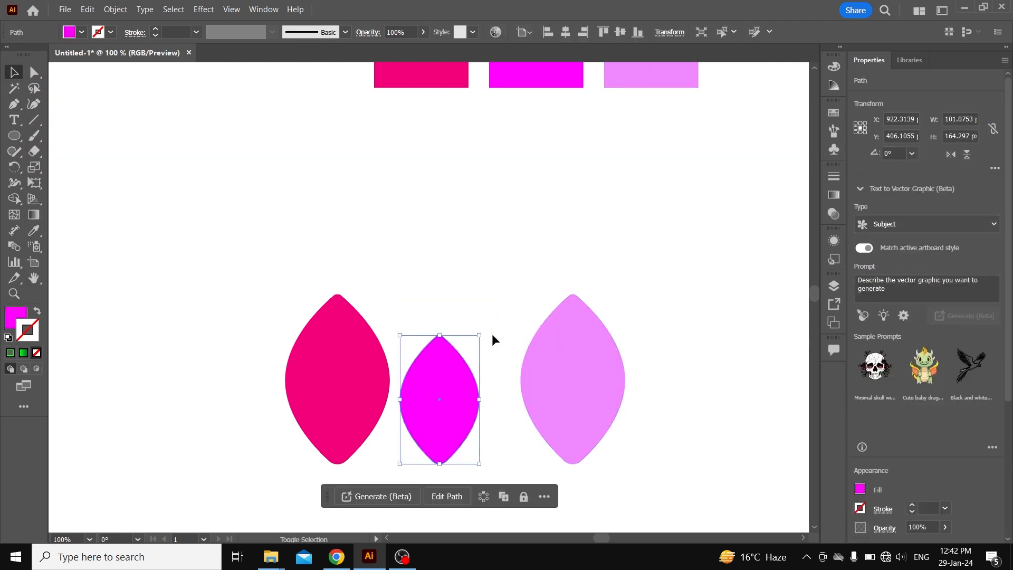
{"action": "left_click_drag", "start_coordinate": [389, 407], "coordinate": [337, 411]}
{"action": "left_click_drag", "start_coordinate": [337, 335], "coordinate": [338, 321]}
Shrink the light pink petal and place it centred over the magenta one at the lower tip, leaving a magenta rim above it
{"action": "left_click", "coordinate": [576, 335]}
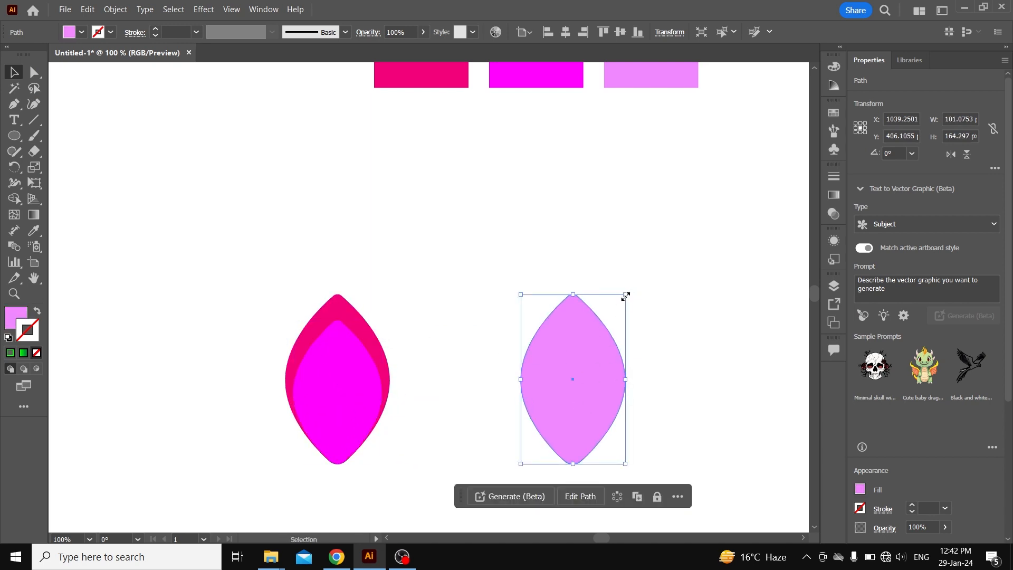
{"action": "left_click_drag", "start_coordinate": [626, 296], "coordinate": [600, 339]}
{"action": "left_click_drag", "start_coordinate": [551, 422], "coordinate": [335, 420]}
{"action": "left_click_drag", "start_coordinate": [339, 342], "coordinate": [338, 315]}
{"action": "left_click", "coordinate": [341, 325]}
Blend the dark pink, magenta and light pink petals into one smooth gradient petal with the Blend tool
{"action": "left_click_drag", "start_coordinate": [261, 278], "coordinate": [453, 454]}
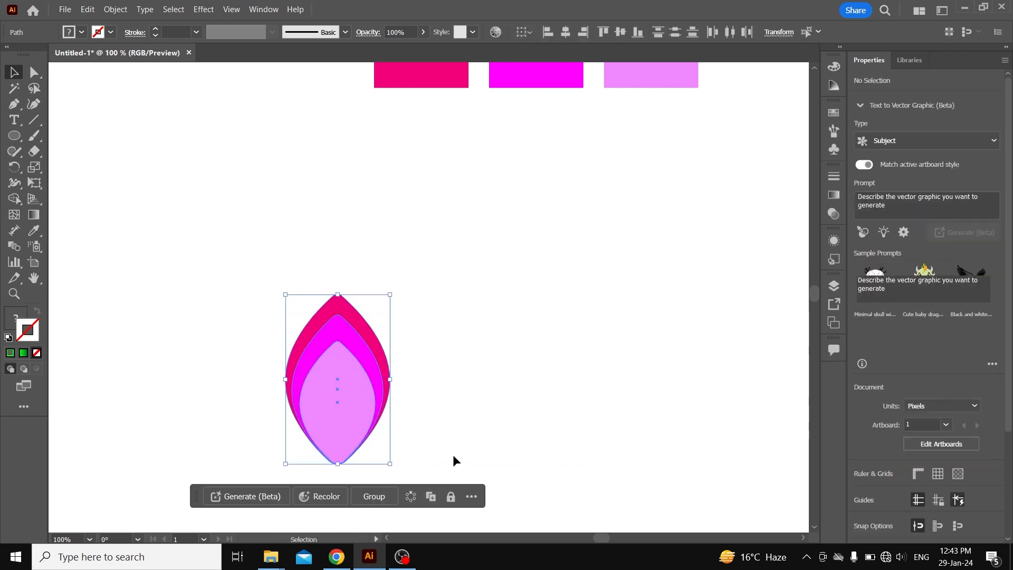
{"action": "left_click", "coordinate": [14, 246]}
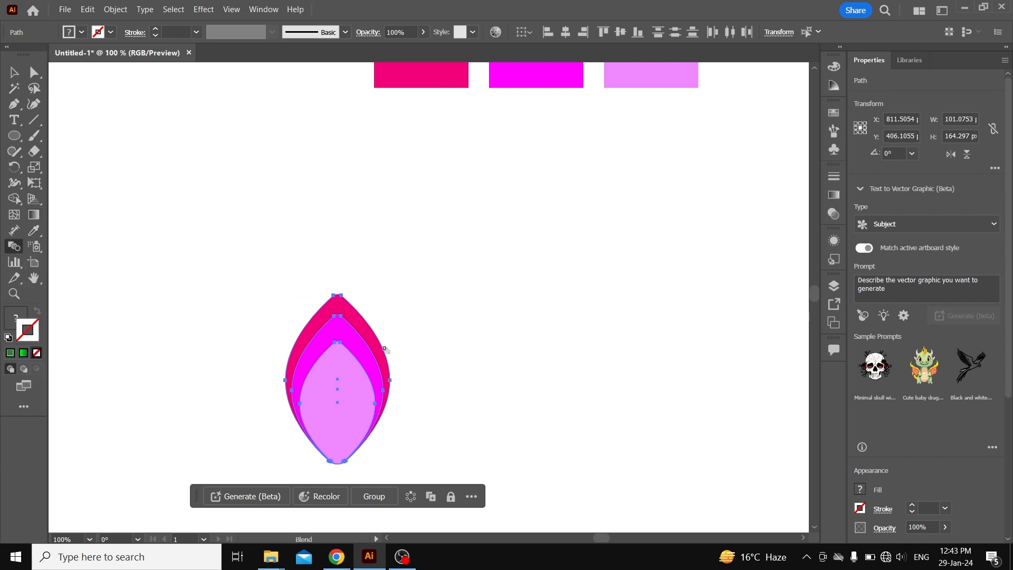
{"action": "left_click", "coordinate": [368, 344]}
{"action": "left_click", "coordinate": [356, 358]}
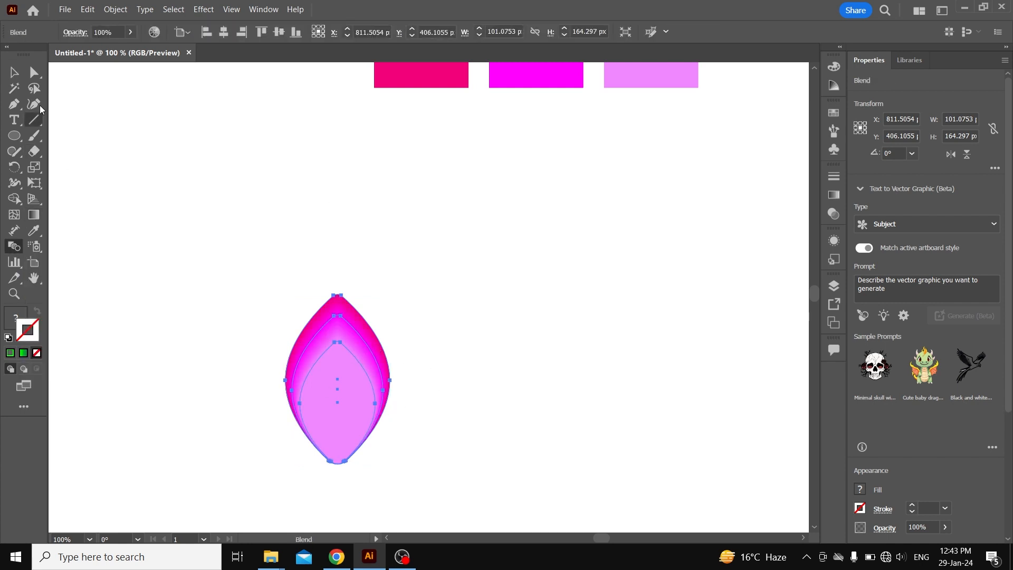
{"action": "left_click", "coordinate": [444, 284]}
Duplicate the blended petal, tilt the copy about 30° clockwise, shrink it to about 91 × 123 px and align its base with the original's
{"action": "scroll", "coordinate": [406, 299], "scroll_direction": "down", "scroll_amount": 2}
{"action": "left_click_drag", "start_coordinate": [420, 326], "coordinate": [425, 258]}
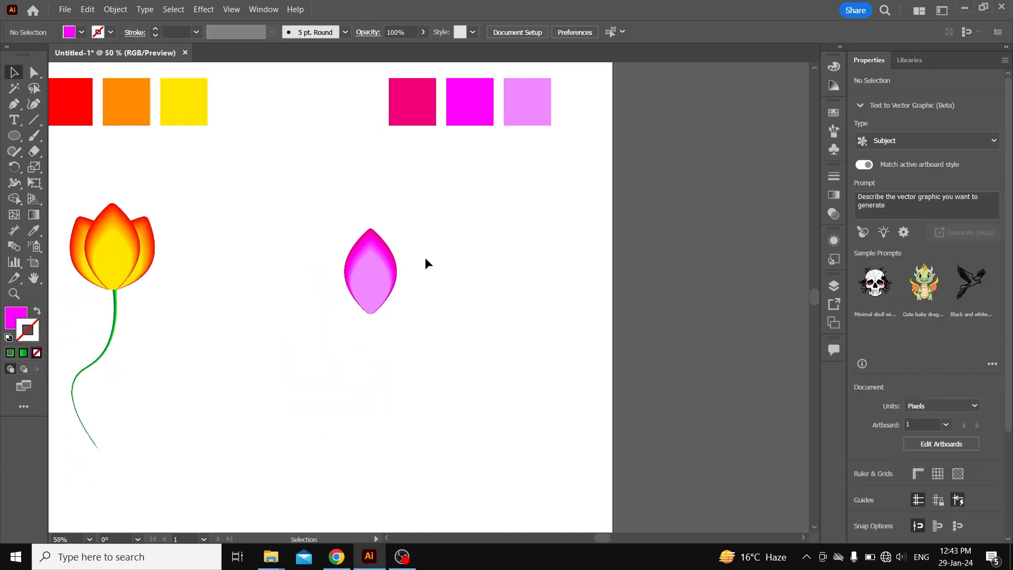
{"action": "scroll", "coordinate": [372, 262], "scroll_direction": "up", "scroll_amount": 2}
{"action": "scroll", "coordinate": [372, 262], "scroll_direction": "down", "scroll_amount": 2}
{"action": "left_click_drag", "start_coordinate": [312, 206], "coordinate": [418, 319]}
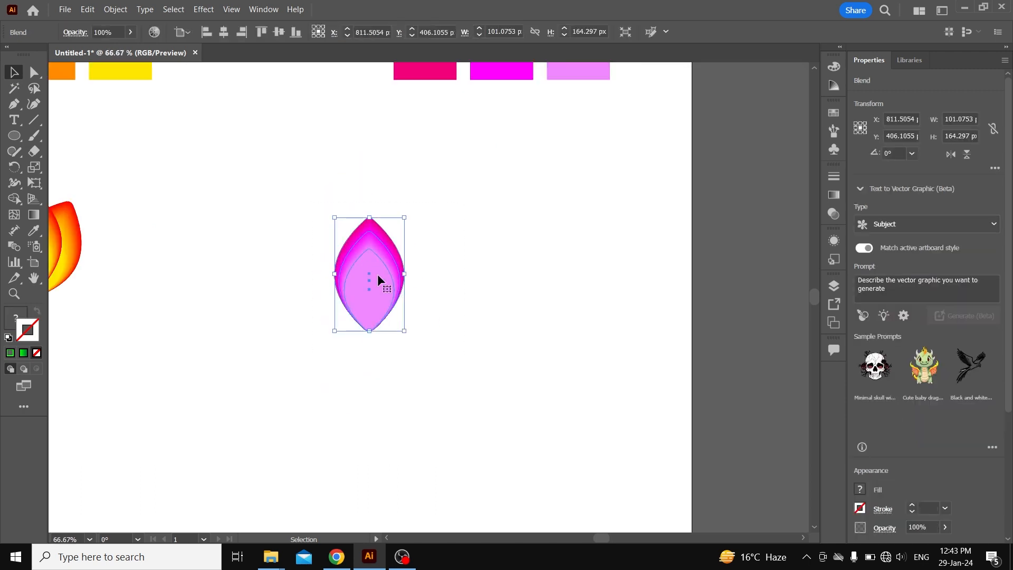
{"action": "left_click_drag", "start_coordinate": [372, 271], "coordinate": [412, 271]}
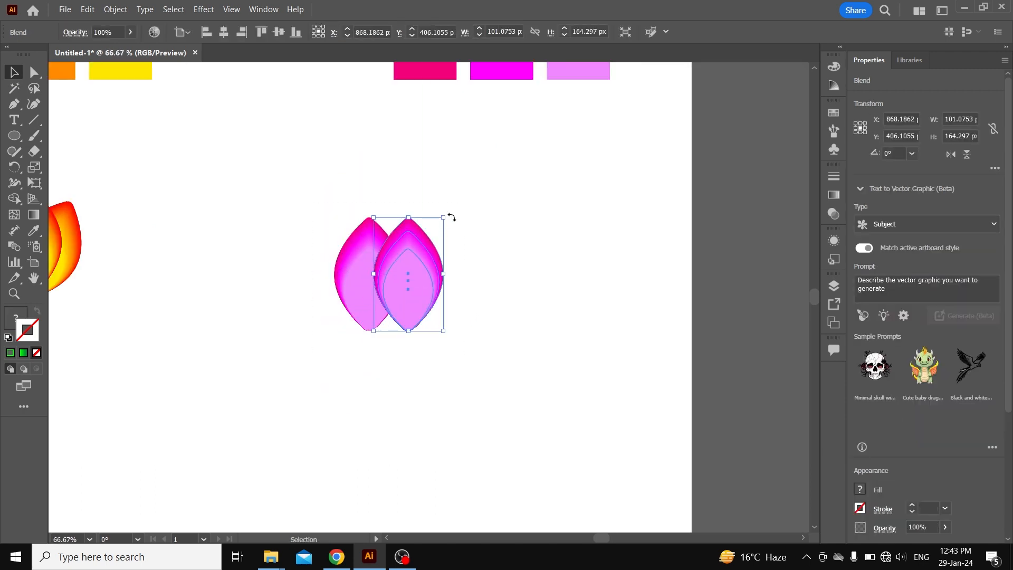
{"action": "left_click_drag", "start_coordinate": [449, 213], "coordinate": [468, 235]}
{"action": "left_click_drag", "start_coordinate": [422, 268], "coordinate": [407, 273]}
{"action": "left_click_drag", "start_coordinate": [418, 234], "coordinate": [413, 245]}
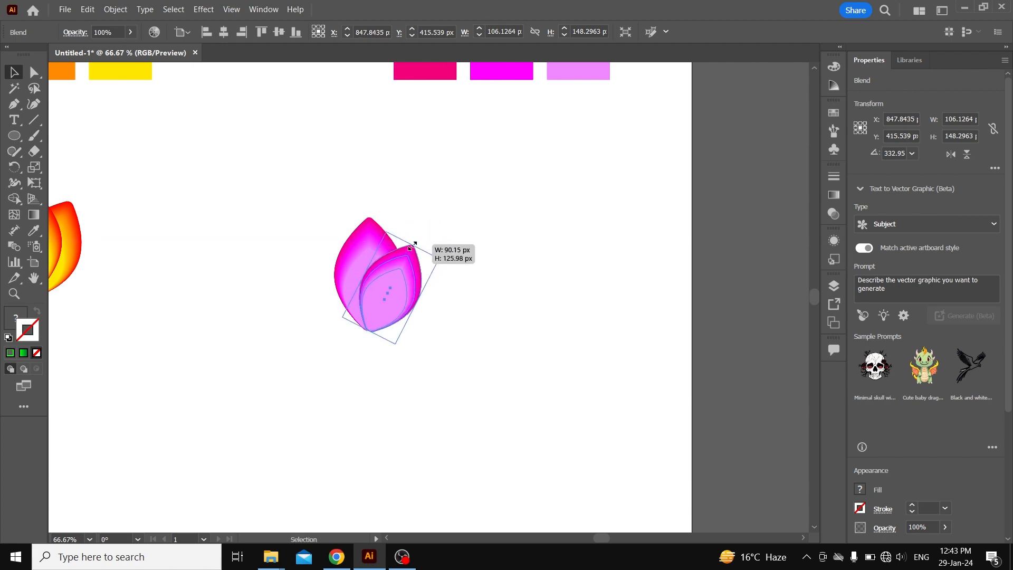
Create a mirrored copy of the tilted petal, place it on the flower's opposite side and bring the centre petal to the front
{"action": "right_click", "coordinate": [402, 289]}
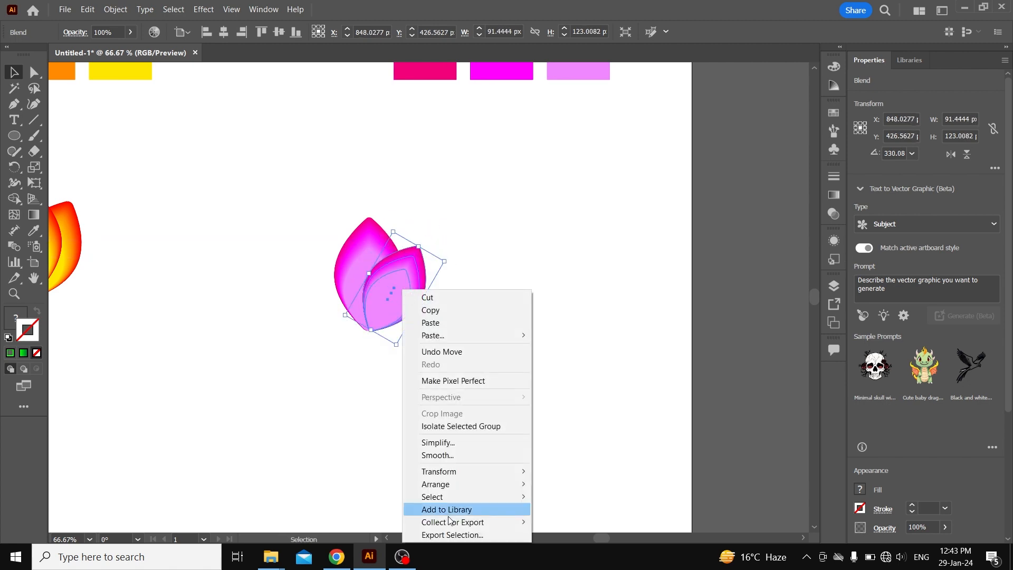
{"action": "mouse_move", "coordinate": [441, 450]}
{"action": "left_click", "coordinate": [565, 415]}
{"action": "left_click", "coordinate": [621, 349]}
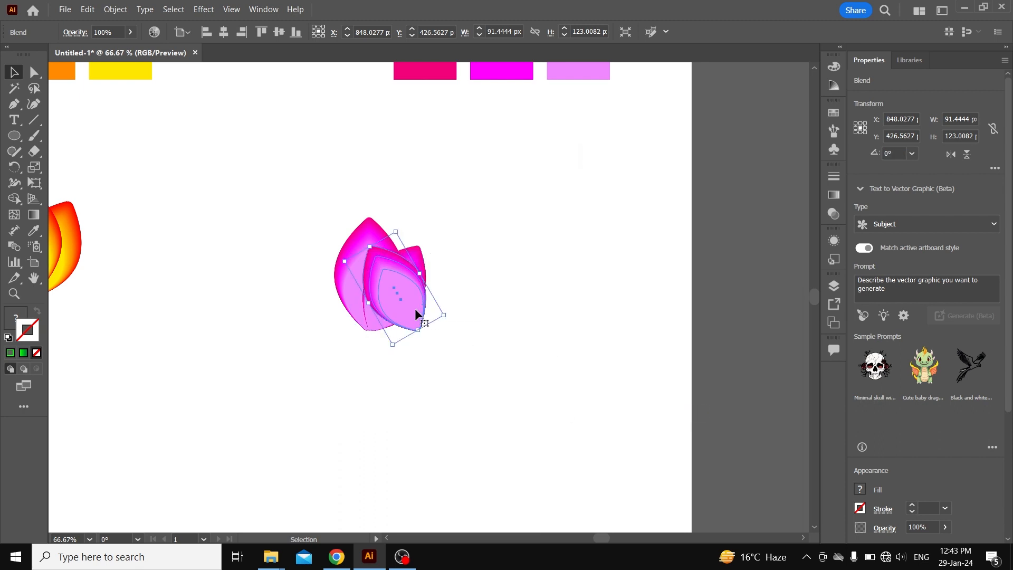
{"action": "left_click_drag", "start_coordinate": [415, 309], "coordinate": [362, 313]}
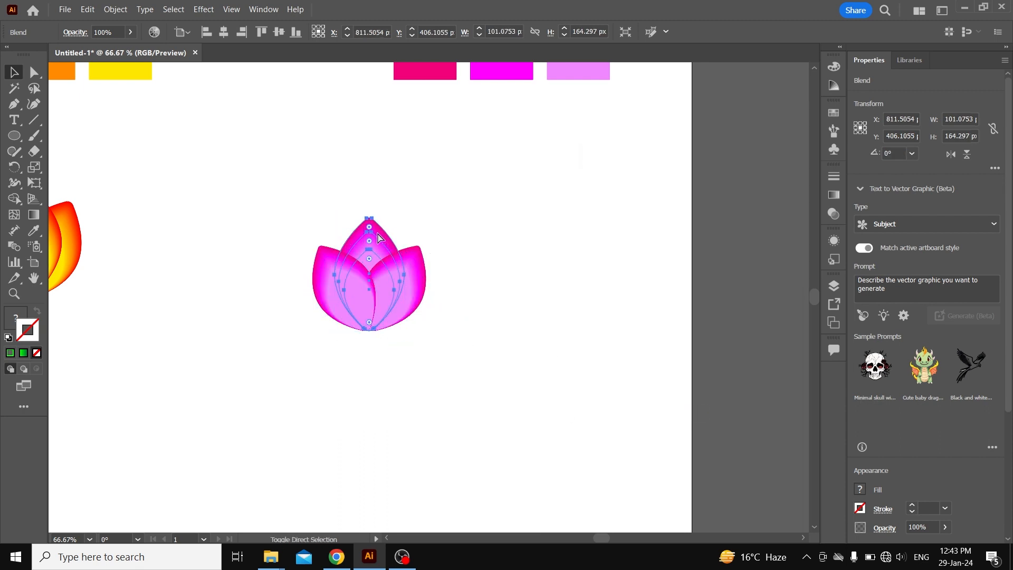
{"action": "left_click", "coordinate": [541, 248]}
Place a copy of the orange flower's green stem under the base of the pink flower
{"action": "scroll", "coordinate": [488, 281], "scroll_direction": "down", "scroll_amount": 2}
{"action": "left_click", "coordinate": [260, 312]}
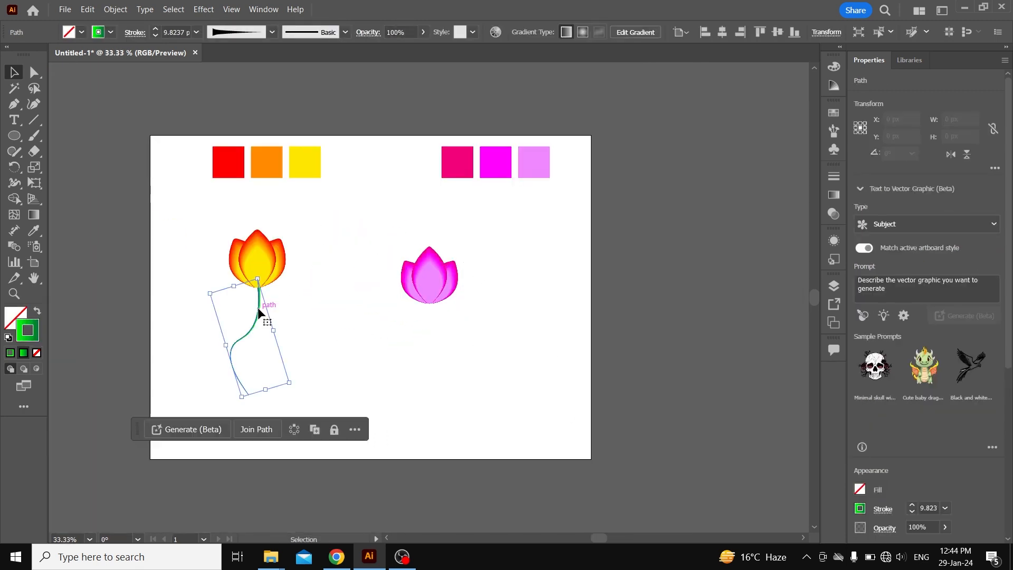
{"action": "left_click_drag", "start_coordinate": [260, 312], "coordinate": [430, 328]}
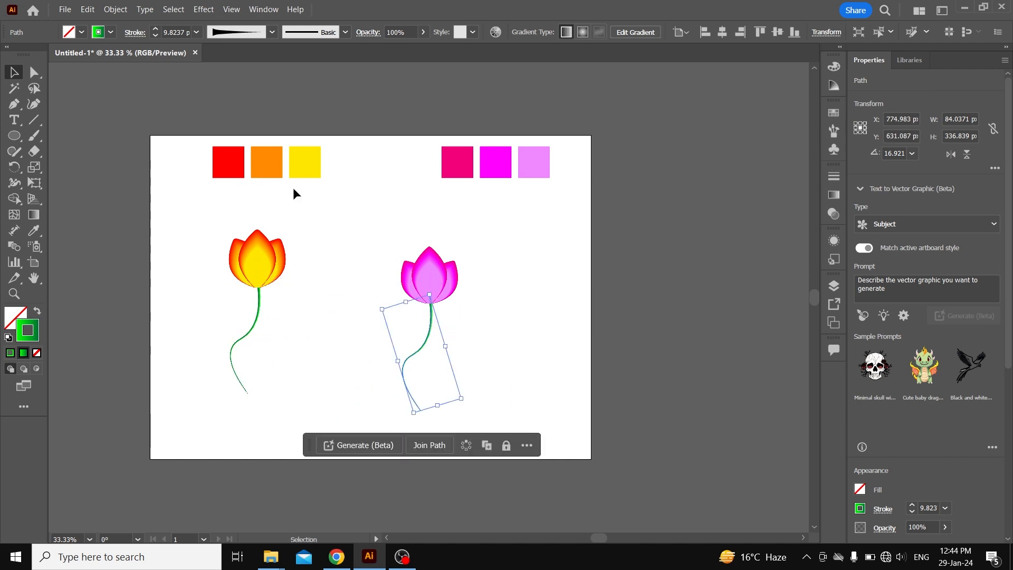
Group the pink flower with its stem, and group the orange flower with its stem
{"action": "left_click_drag", "start_coordinate": [373, 237], "coordinate": [494, 413]}
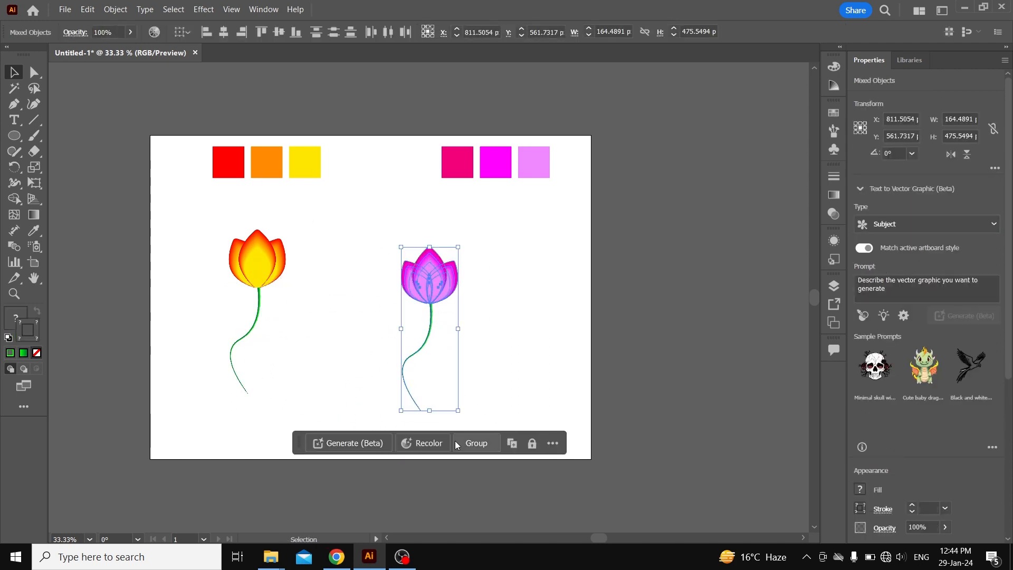
{"action": "left_click", "coordinate": [474, 442]}
{"action": "left_click_drag", "start_coordinate": [218, 262], "coordinate": [310, 384]}
{"action": "left_click", "coordinate": [310, 428]}
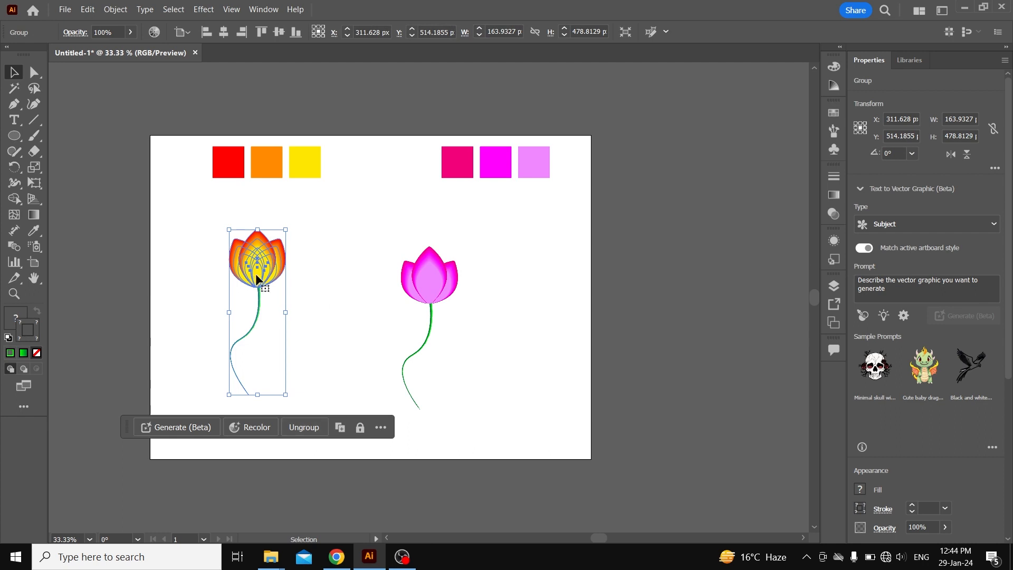
Swap the two flowers, placing the pink one below the red and orange swatches and the orange one near the artboard's centre
{"action": "left_click_drag", "start_coordinate": [257, 280], "coordinate": [523, 267]}
{"action": "left_click_drag", "start_coordinate": [420, 287], "coordinate": [211, 316]}
{"action": "left_click_drag", "start_coordinate": [524, 255], "coordinate": [398, 262]}
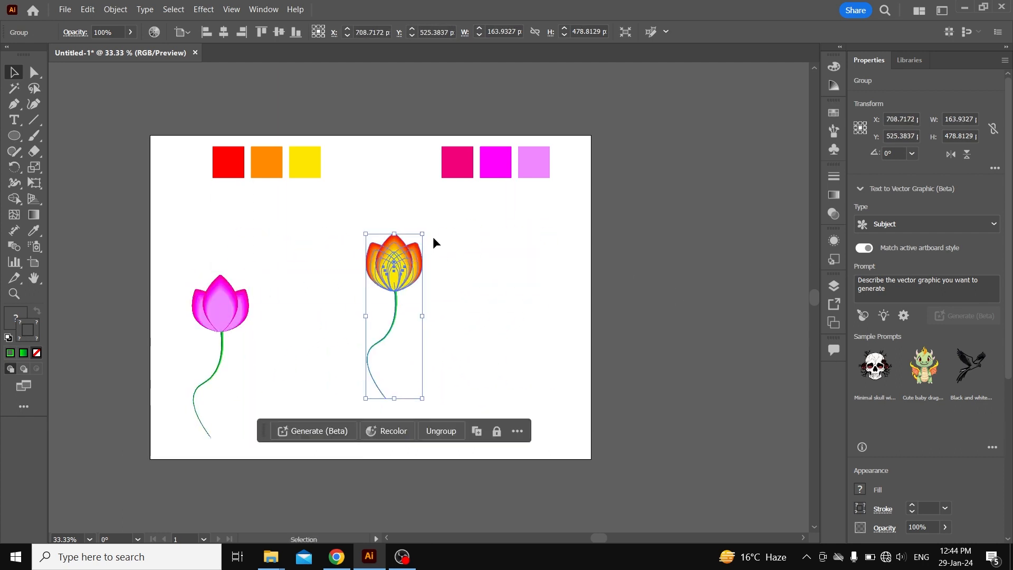
Enlarge the orange flower to about 231 px wide and 676 px tall, and place it higher, near the artboard's centre
{"action": "left_click_drag", "start_coordinate": [423, 399], "coordinate": [496, 467]}
{"action": "left_click_drag", "start_coordinate": [401, 298], "coordinate": [393, 249]}
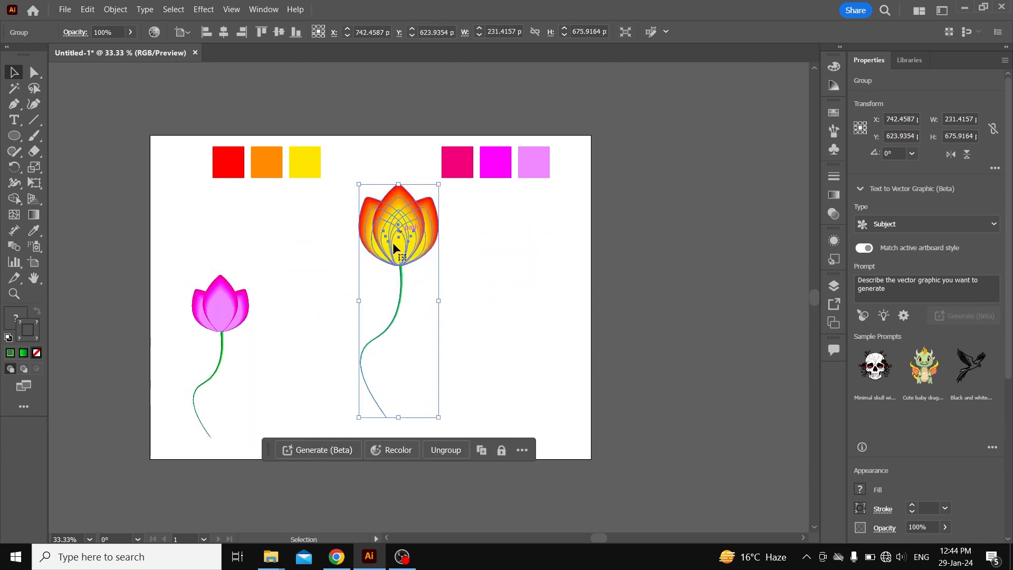
Move the pink flower over the orange flower's stem and mirror it across the vertical axis
{"action": "left_click_drag", "start_coordinate": [220, 303], "coordinate": [393, 290]}
{"action": "right_click", "coordinate": [392, 290]}
{"action": "mouse_move", "coordinate": [475, 222]}
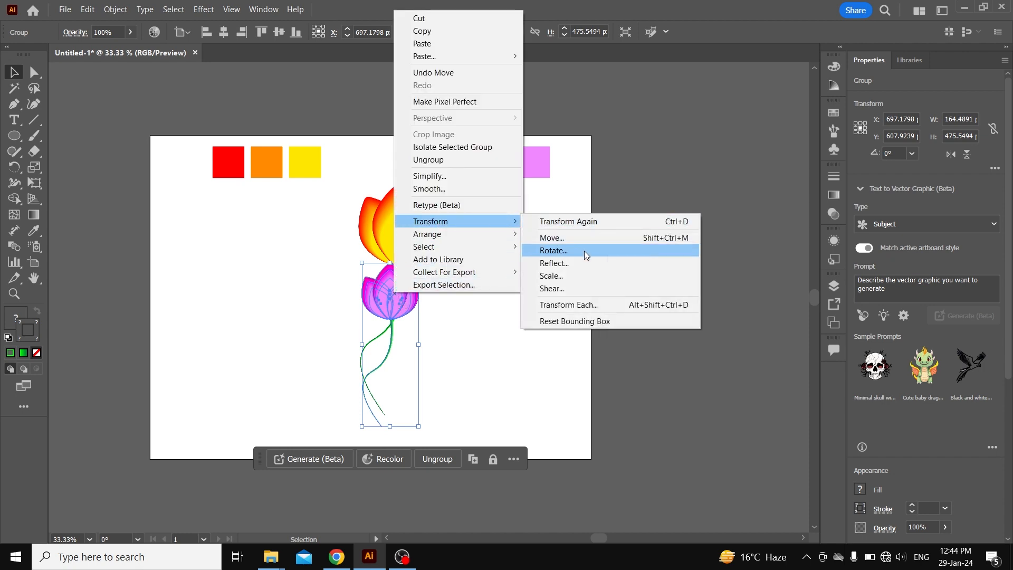
{"action": "left_click", "coordinate": [581, 266]}
{"action": "left_click", "coordinate": [665, 351]}
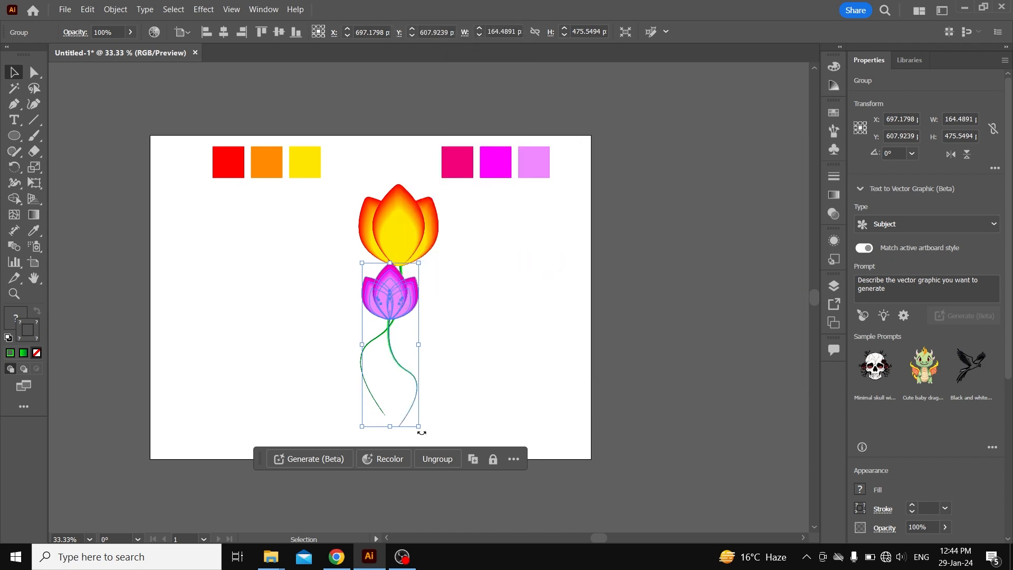
Tilt the pink flower counterclockwise and place its bloom to the left of the orange flower's stem so the two stems cross
{"action": "left_click_drag", "start_coordinate": [422, 432], "coordinate": [358, 320]}
{"action": "left_click", "coordinate": [544, 283]}
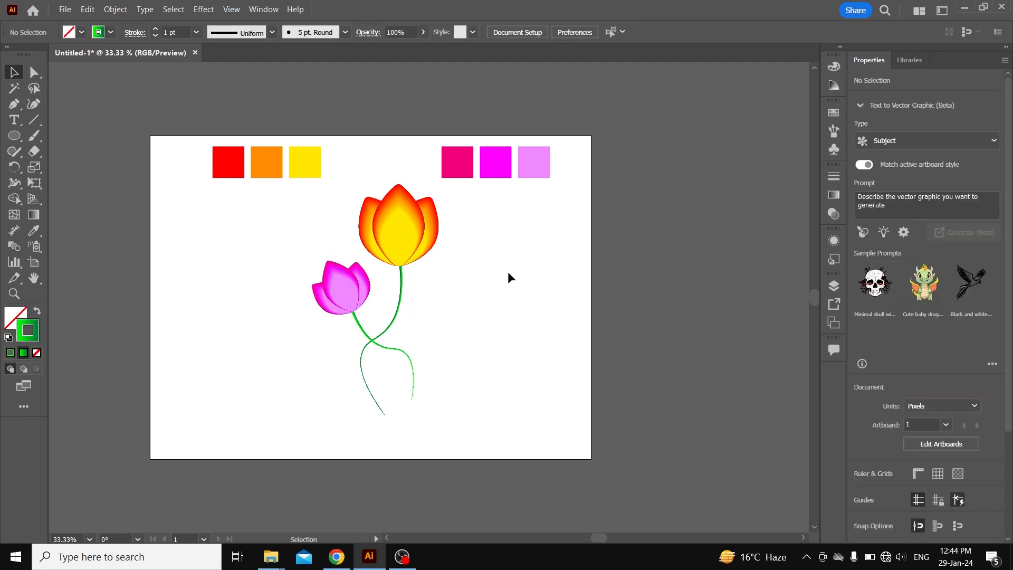
Enlarge both flowers together slightly and centre them on the artboard, with the orange bloom between the two swatch groups
{"action": "scroll", "coordinate": [419, 365], "scroll_direction": "up", "scroll_amount": 2}
{"action": "scroll", "coordinate": [457, 285], "scroll_direction": "up", "scroll_amount": 5}
{"action": "scroll", "coordinate": [460, 300], "scroll_direction": "down", "scroll_amount": 1}
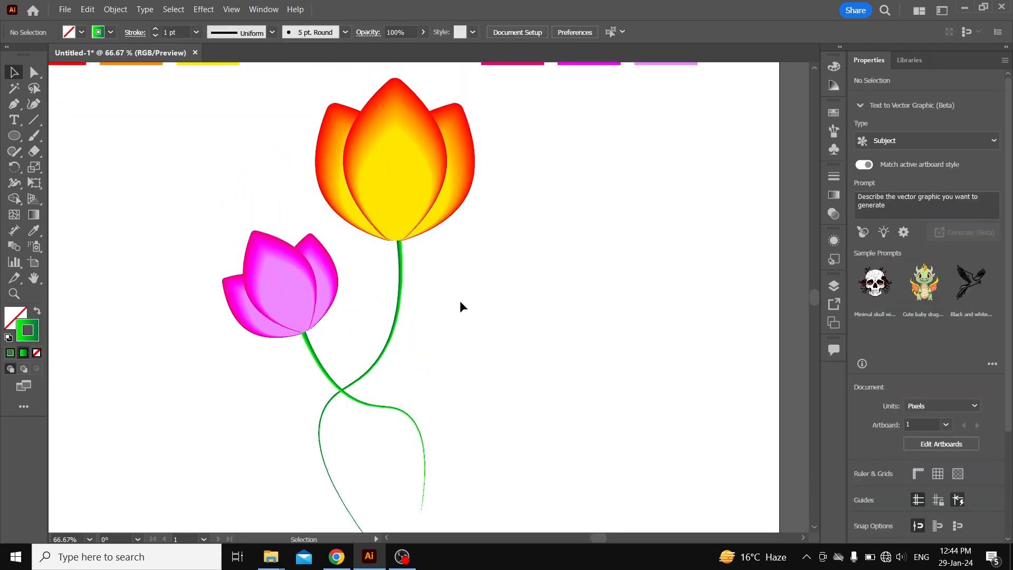
{"action": "scroll", "coordinate": [460, 300], "scroll_direction": "down", "scroll_amount": 3}
{"action": "left_click_drag", "start_coordinate": [348, 271], "coordinate": [522, 425]}
{"action": "left_click", "coordinate": [424, 295]}
{"action": "left_click_drag", "start_coordinate": [449, 269], "coordinate": [428, 269]}
{"action": "key", "text": "ctrl+z"}
{"action": "left_click", "coordinate": [405, 316], "text": "shift"}
{"action": "left_click", "coordinate": [495, 258]}
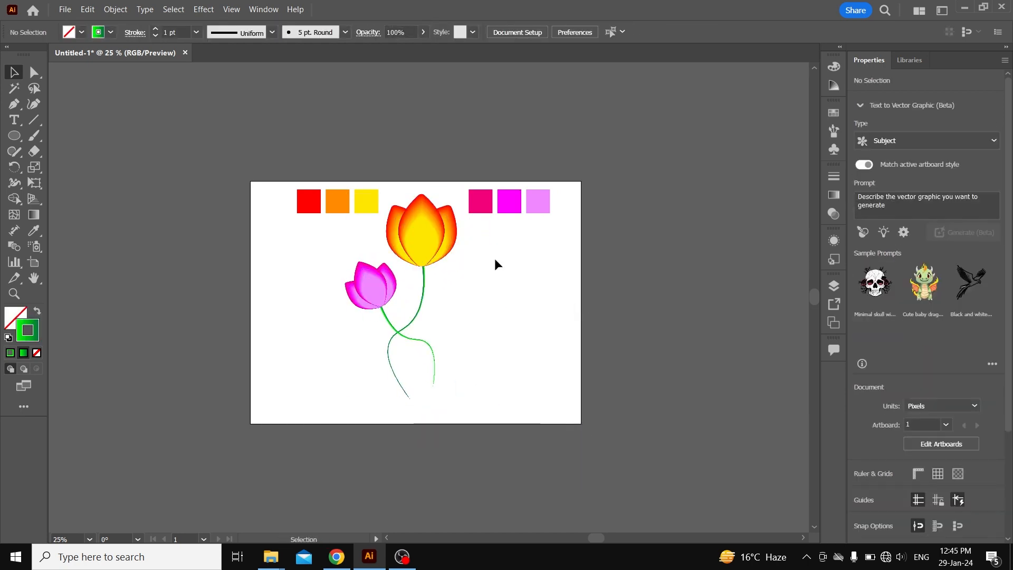
{"action": "scroll", "coordinate": [406, 246], "scroll_direction": "up", "scroll_amount": 2}
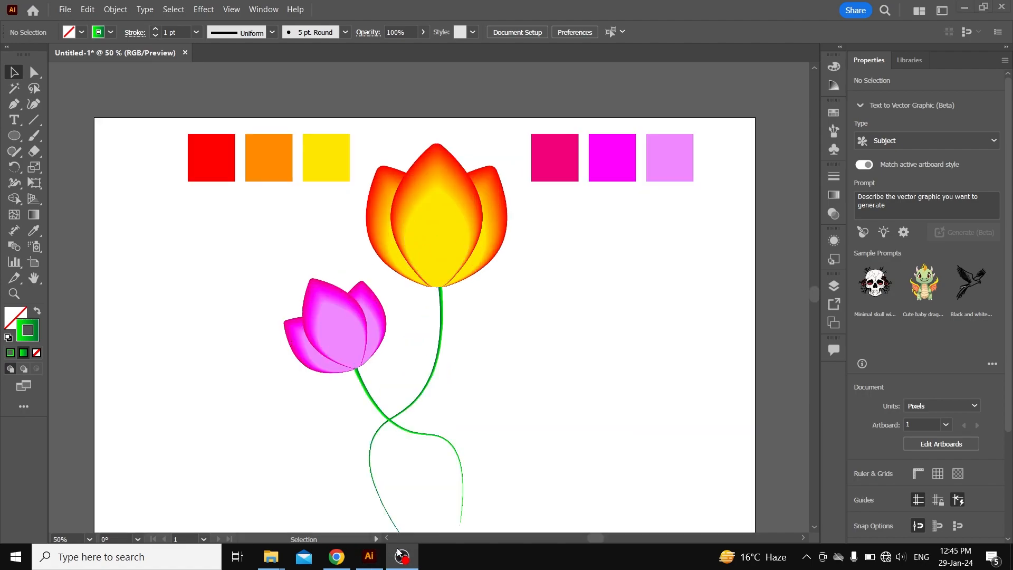